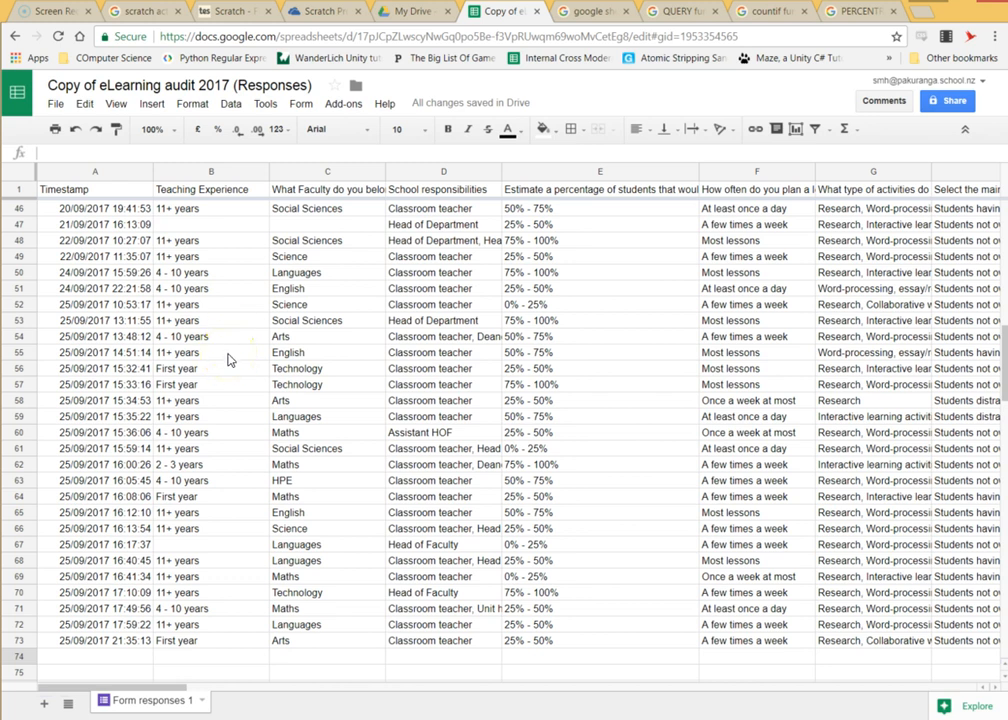
Add a new sheet and rename it 'Device use by Faculty'.
scroll(228, 362, "up", 2)
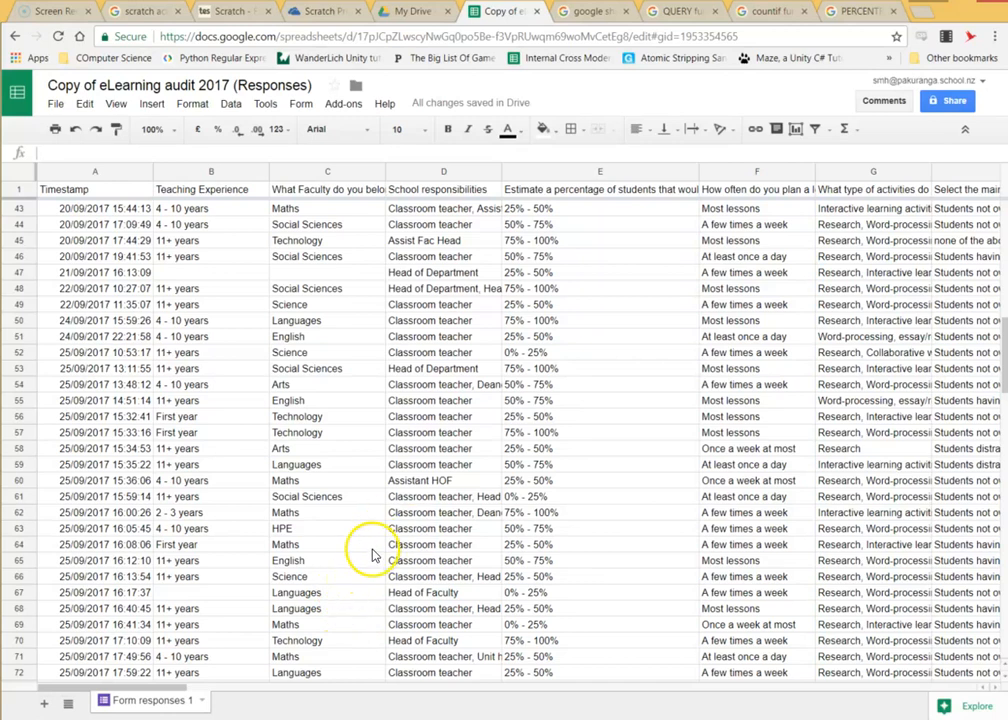
scroll(366, 555, "down", 2)
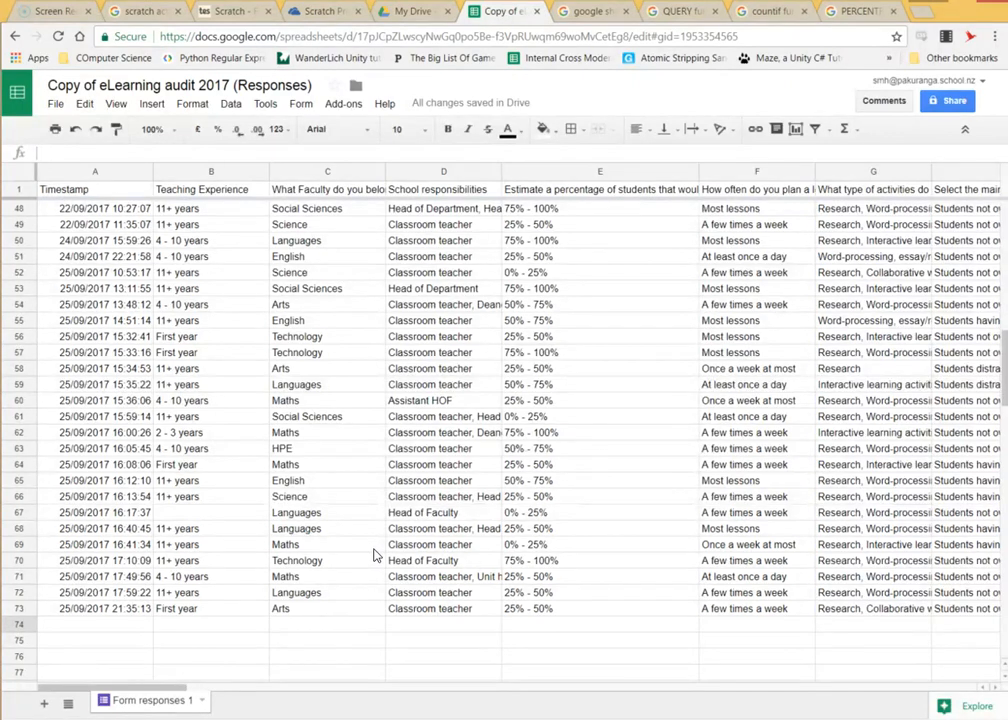
scroll(375, 555, "up", 2)
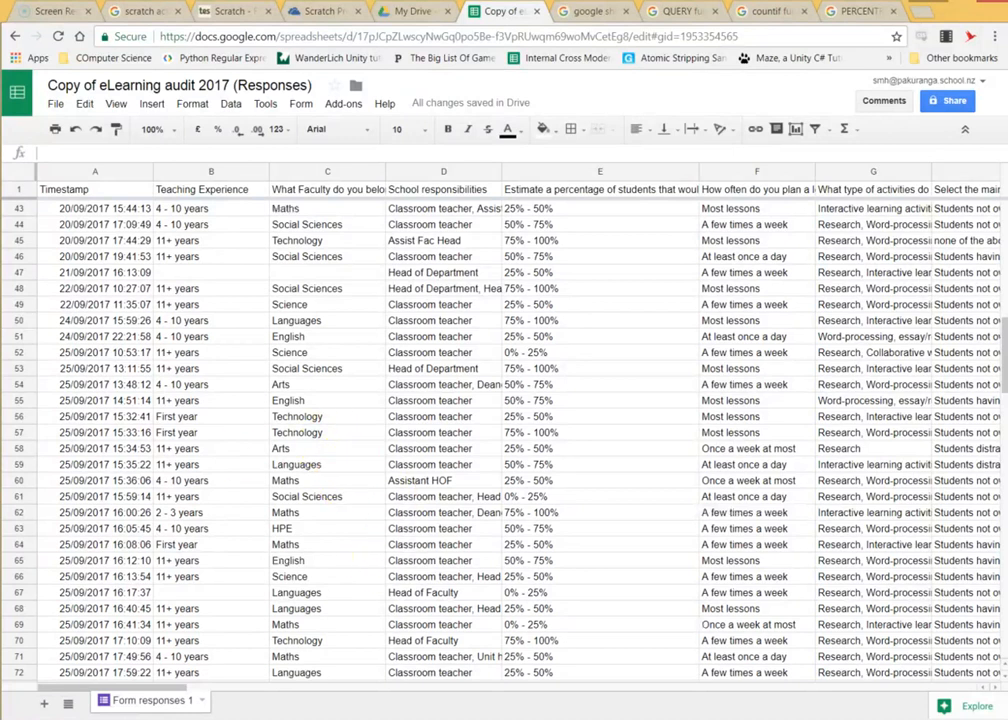
left_click(44, 707)
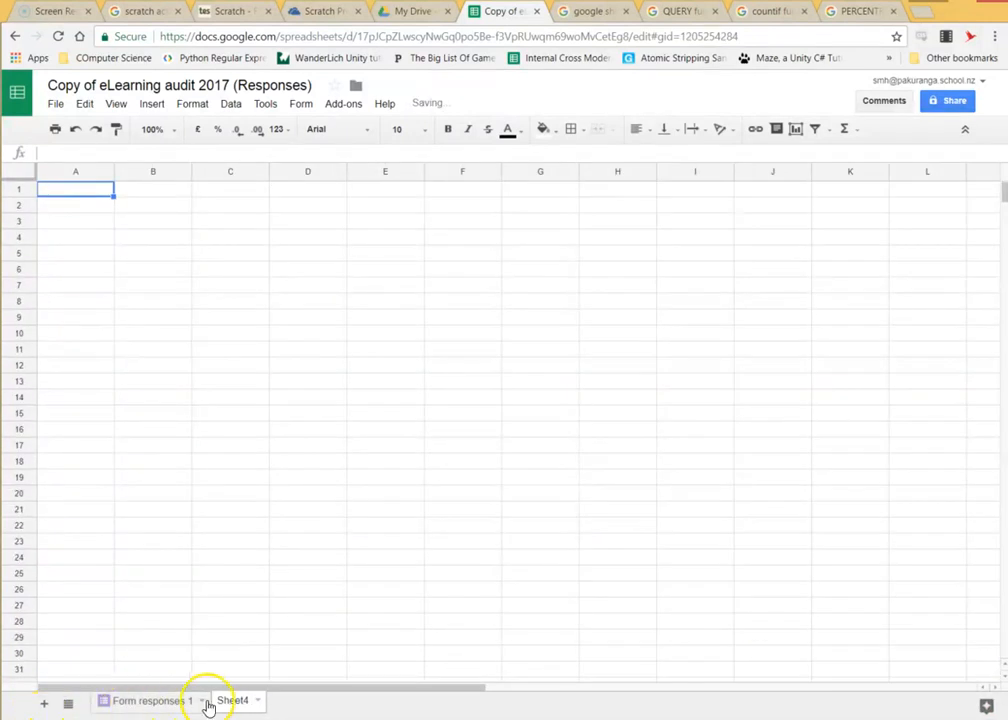
right_click(233, 703)
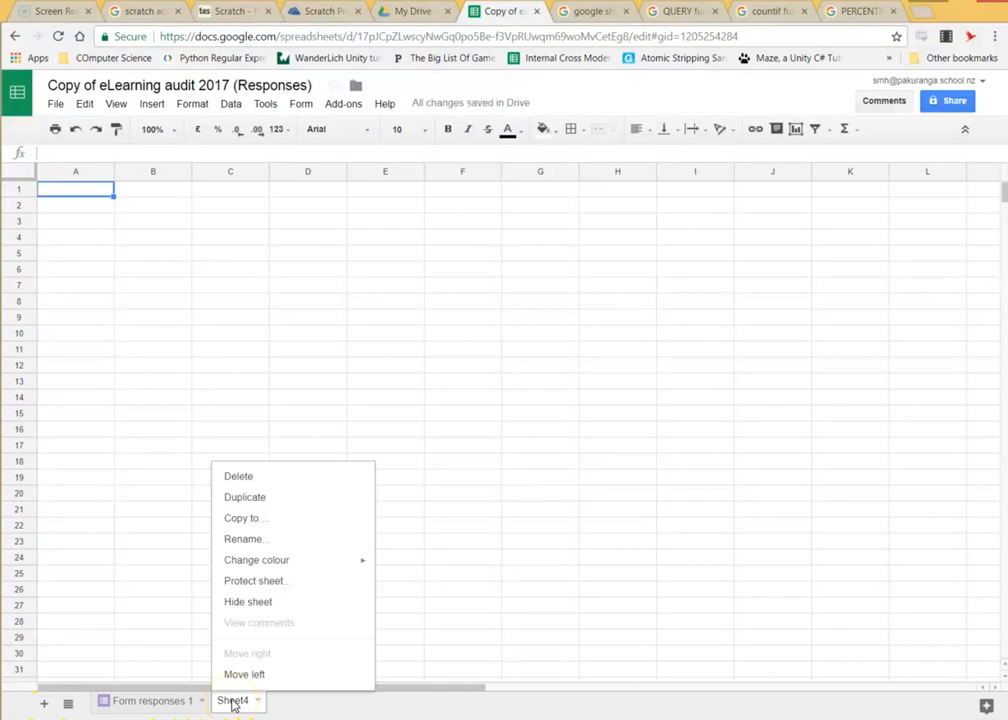
left_click(249, 548)
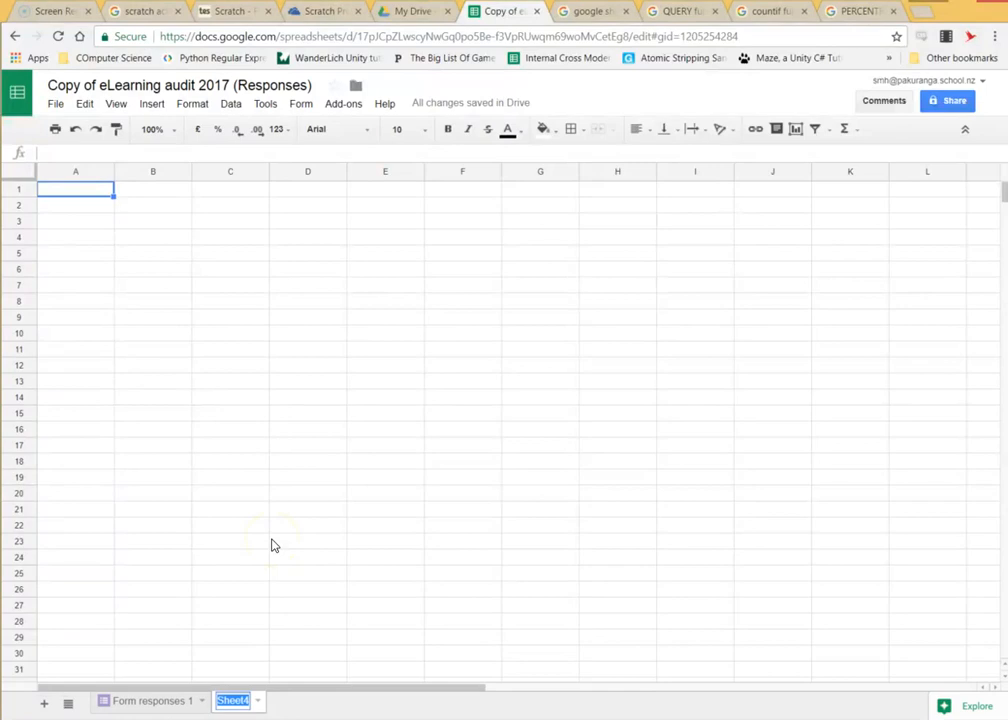
type("D")
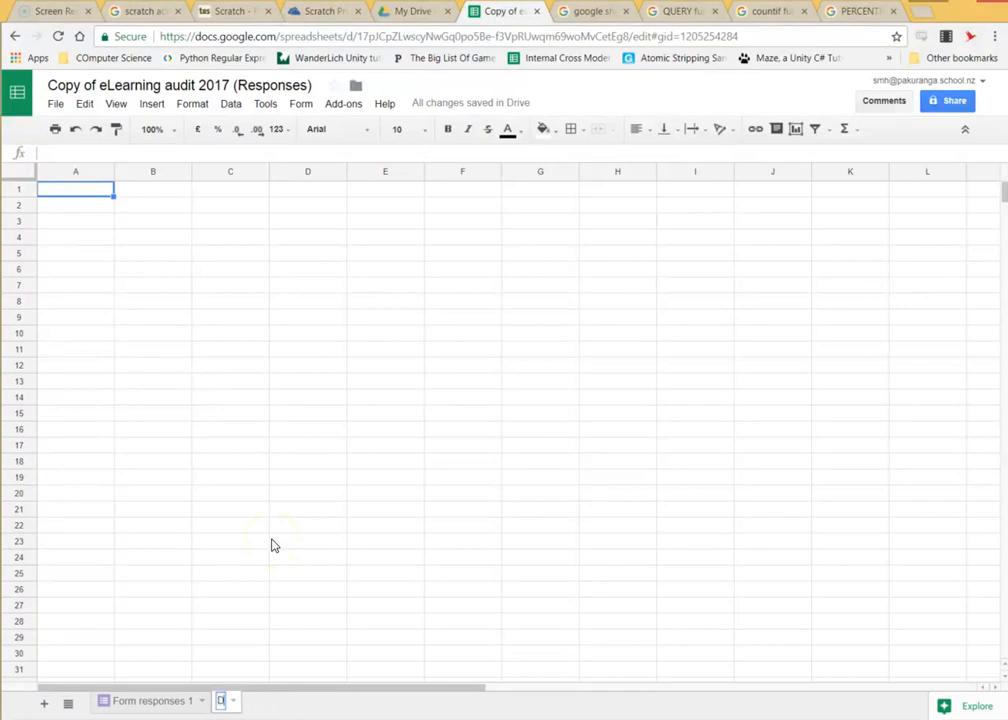
type("evice use by Faculty")
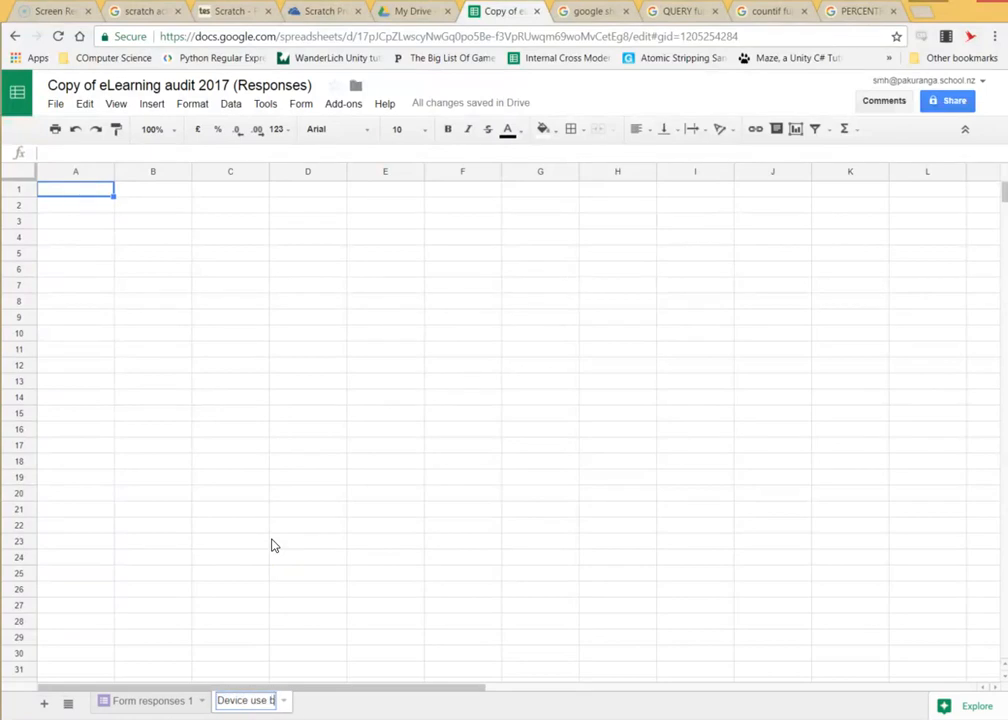
key("Return")
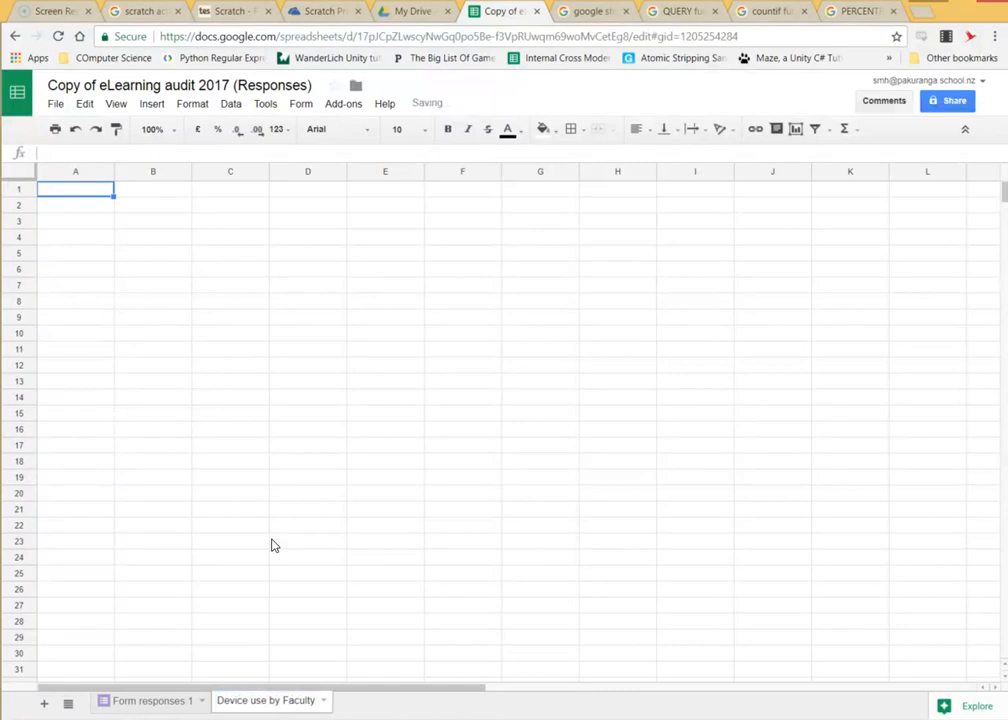
Switch back to the Form responses 1 sheet and look over the responses.
left_click(160, 703)
scroll(162, 477, "up", 3)
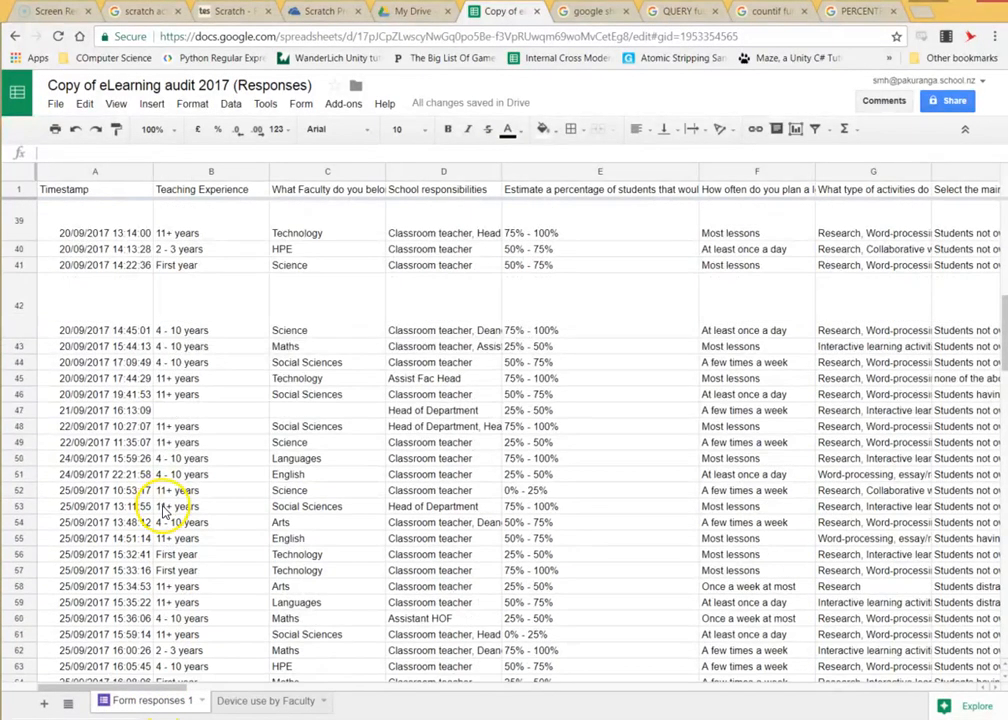
scroll(479, 513, "up", 3)
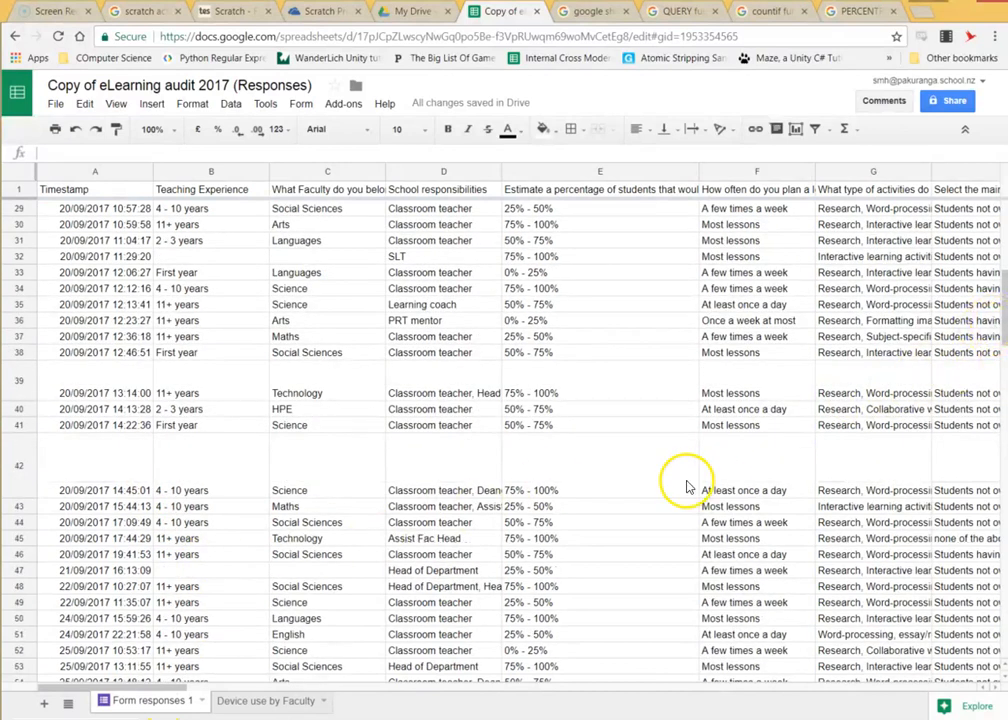
scroll(577, 560, "down", 5)
In A1 of Device use by Faculty, enter =query() over Form responses 1 range A47:F61.
left_click(268, 706)
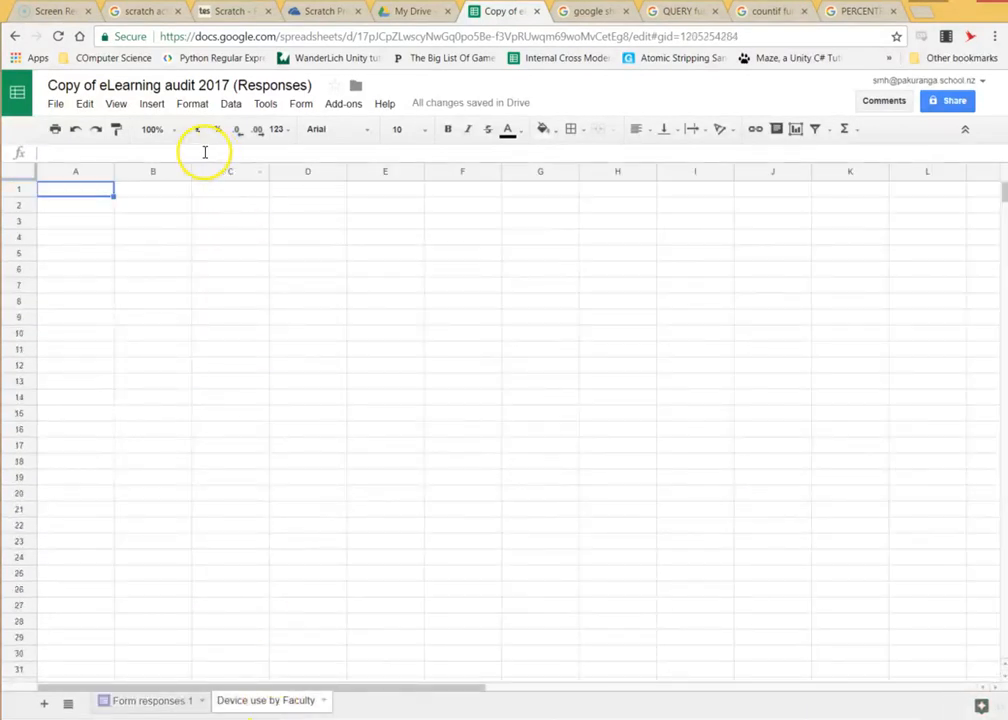
type("=query(")
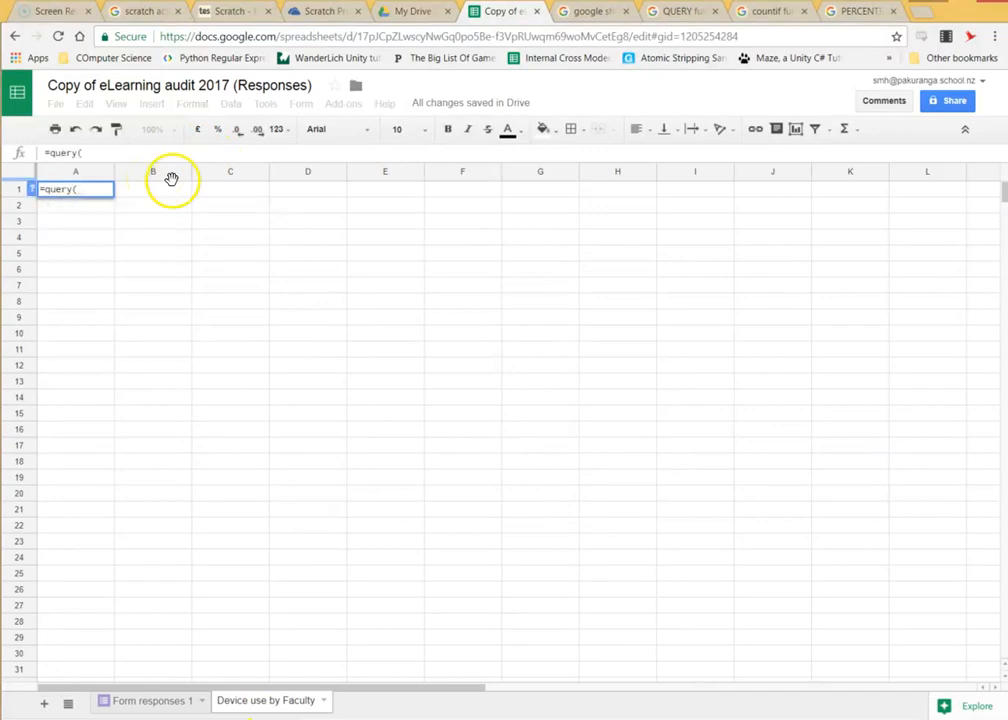
left_click(157, 704)
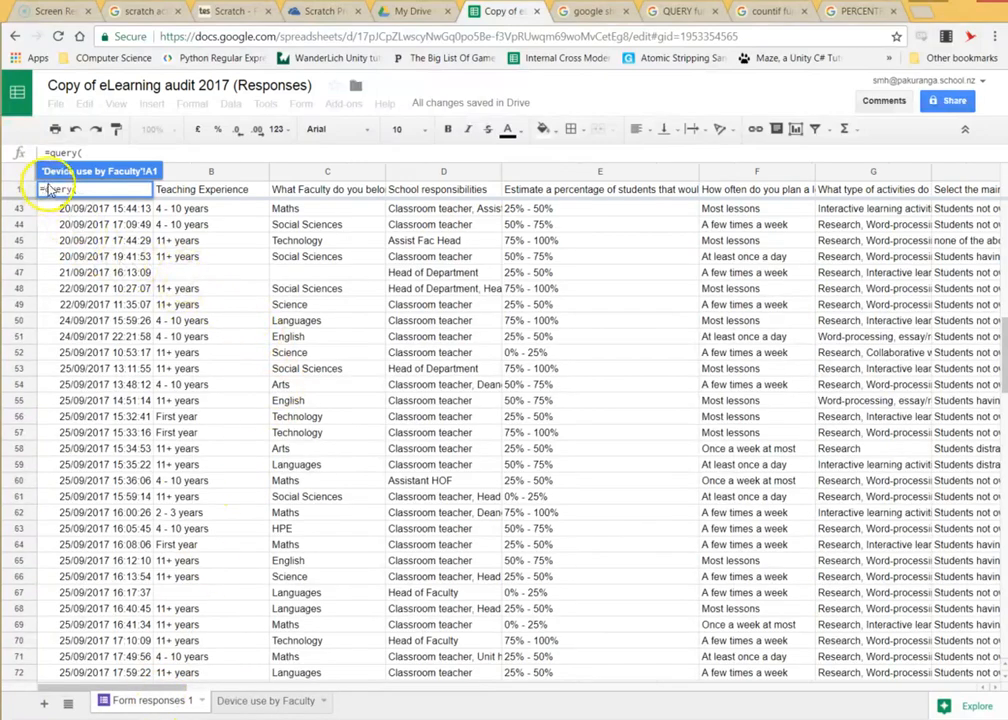
left_click_drag(120, 272, 724, 497)
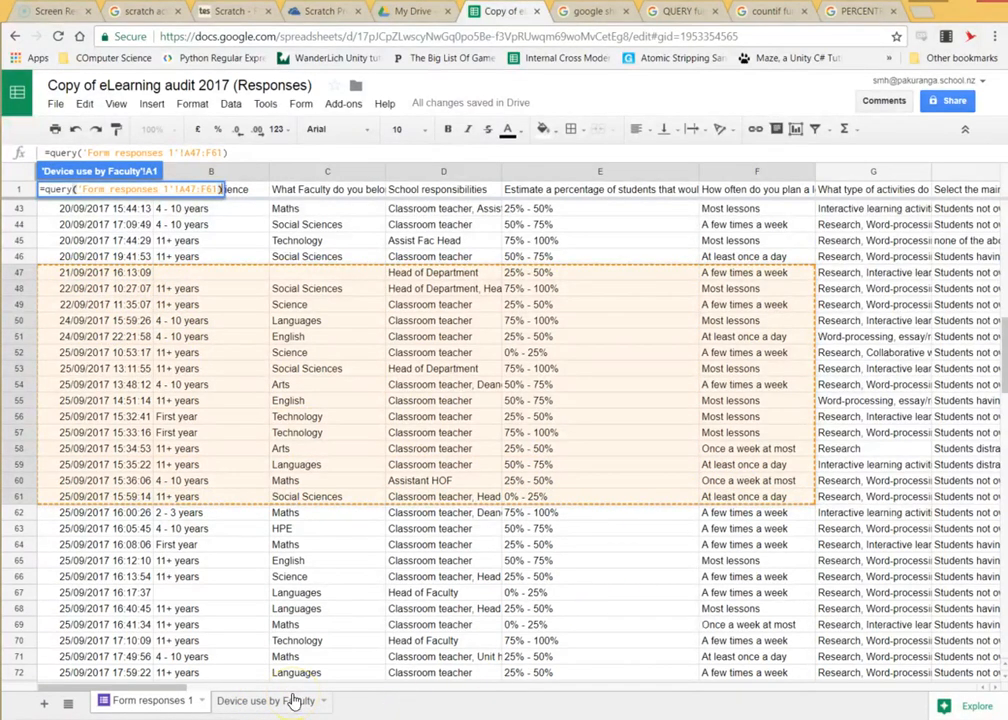
key("Return")
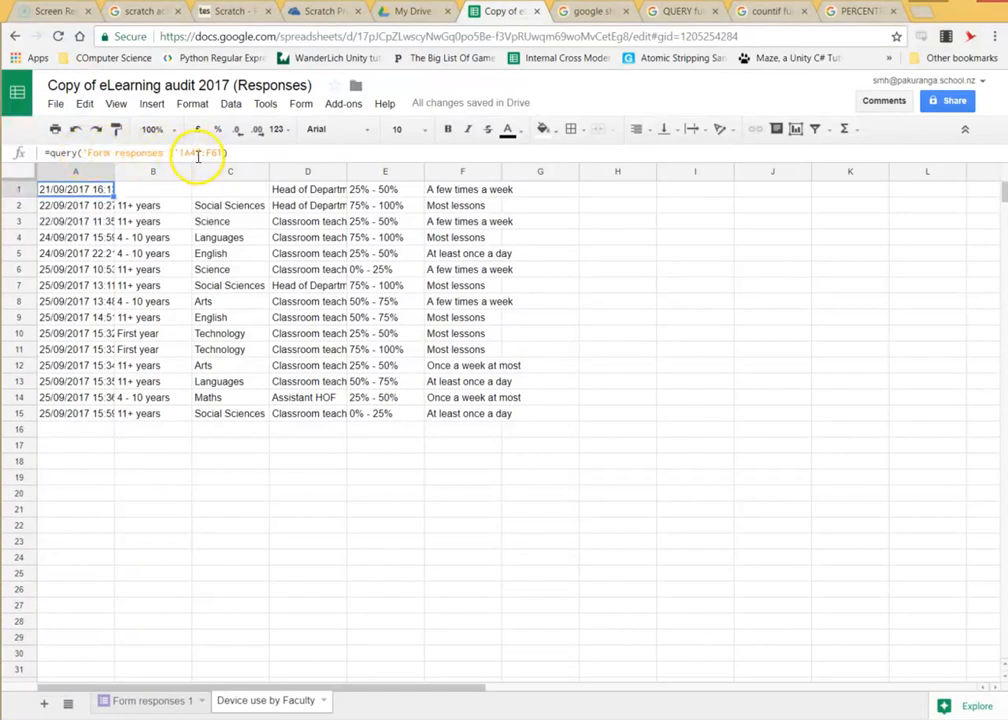
Widen the query range so it covers 'Form responses 1'!A1:Z73.
left_click(198, 152)
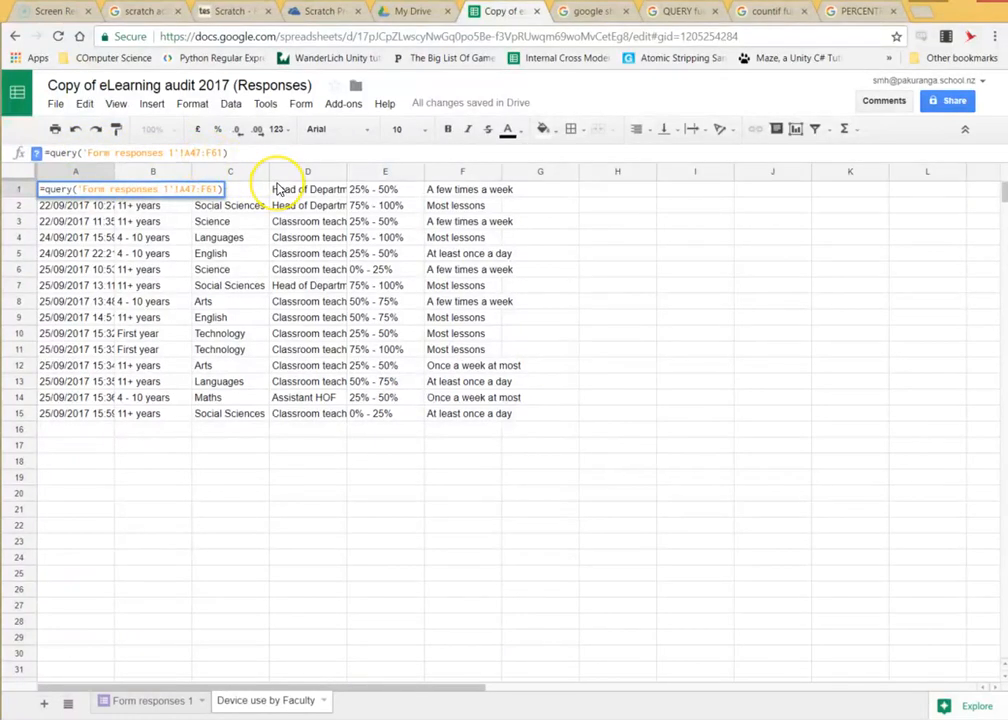
key("BackSpace")
key("BackSpace")
type("1")
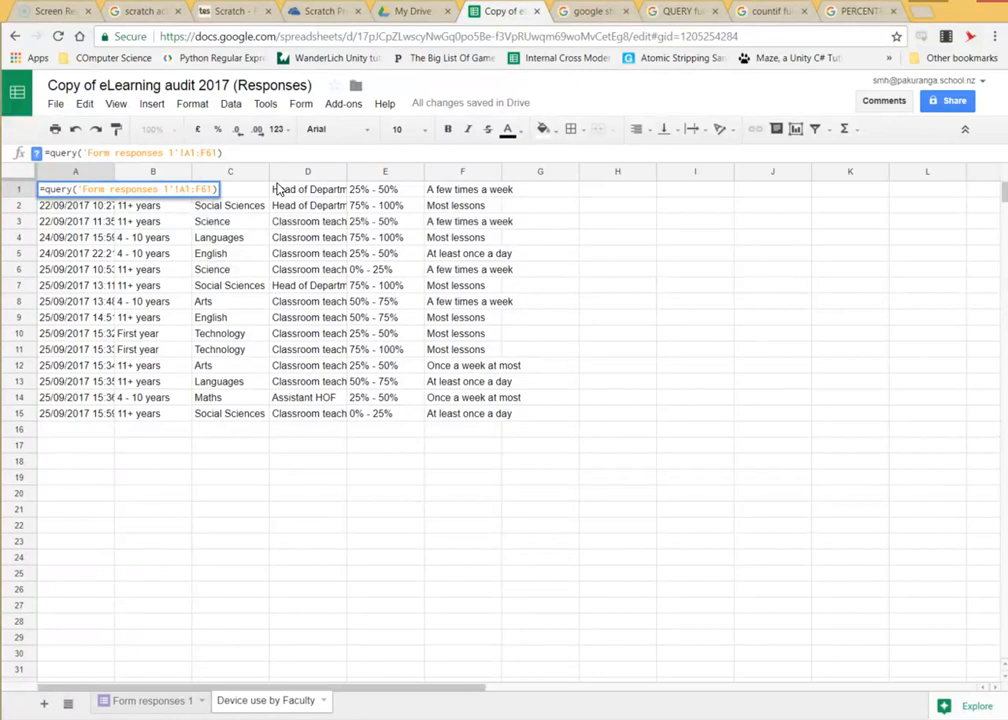
type(")")
key("BackSpace")
key("BackSpace")
type("73")
key("Return")
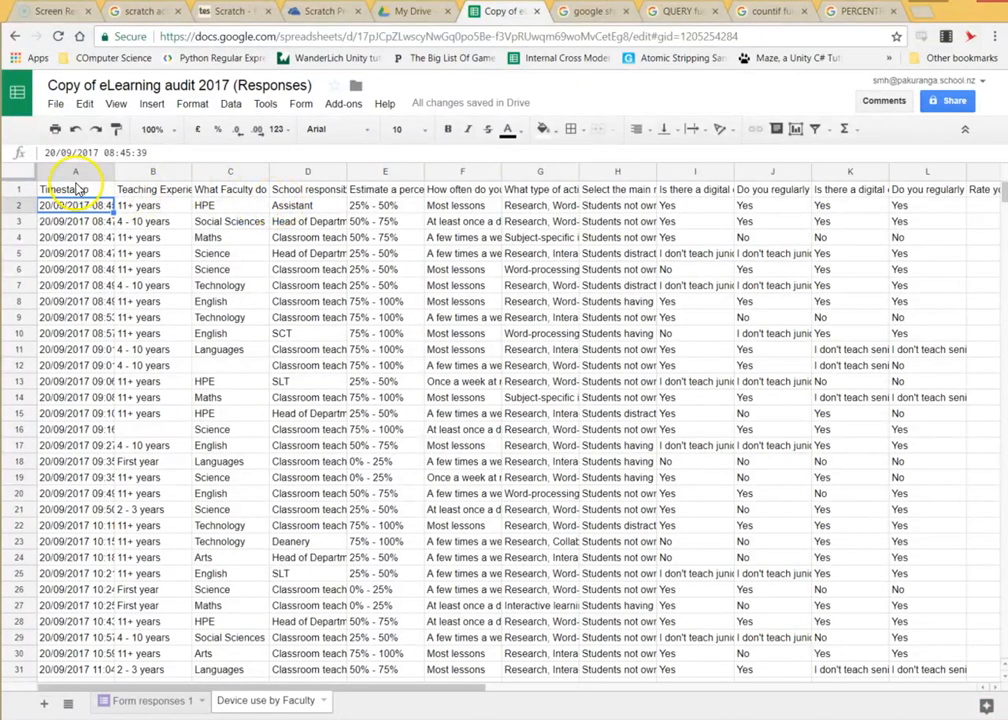
Begin a second query argument in A1's formula reading ,"Select.
left_click(110, 173)
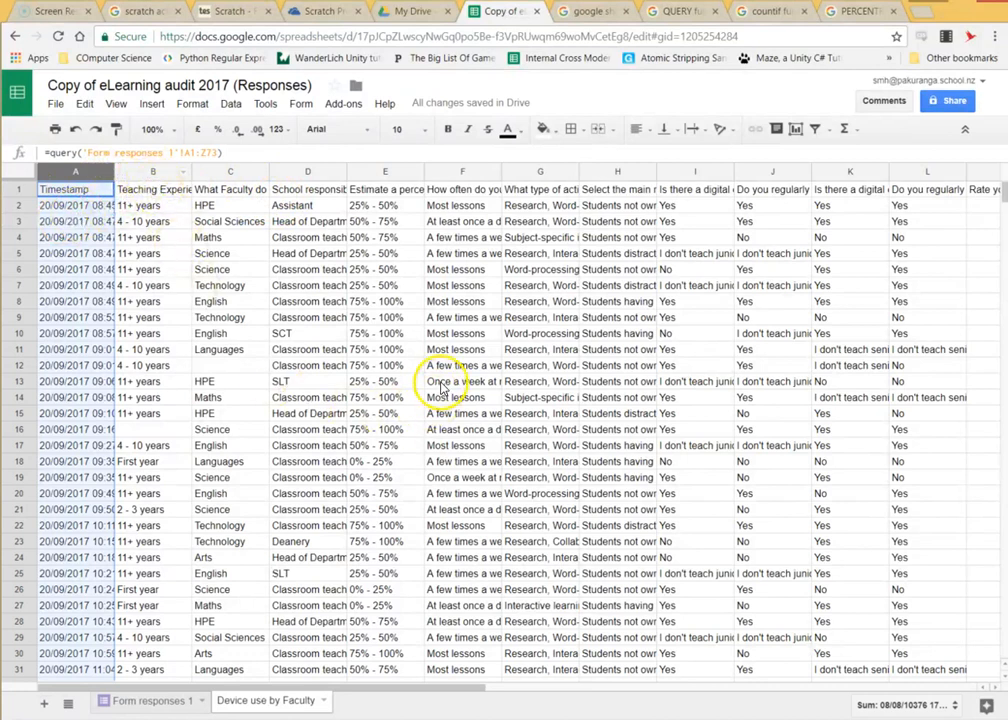
left_click(216, 153)
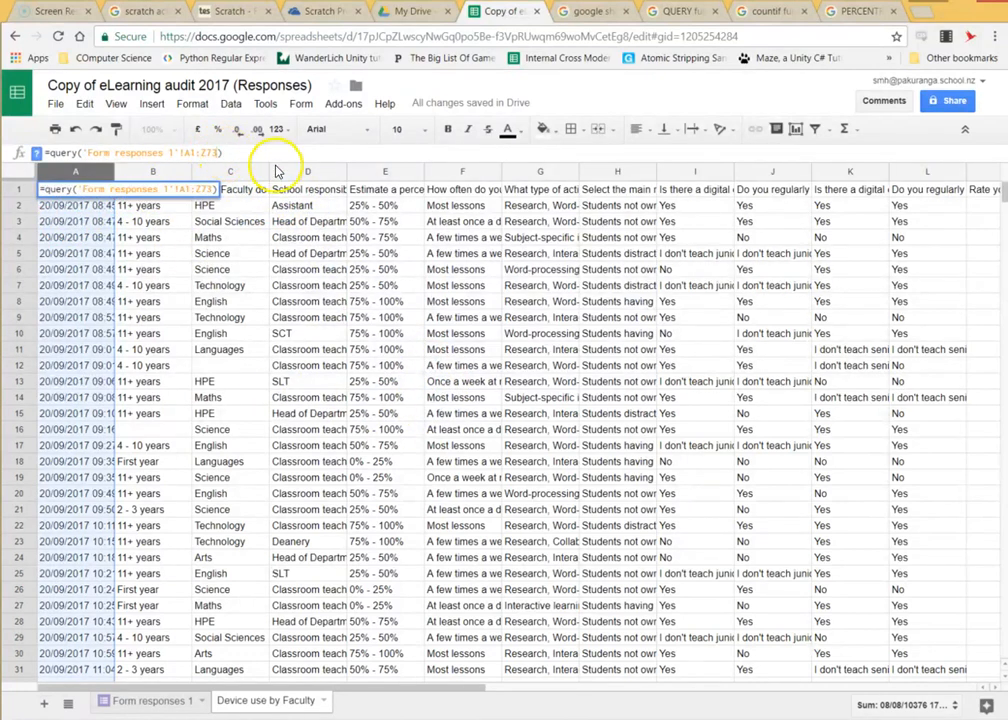
type(",\"")
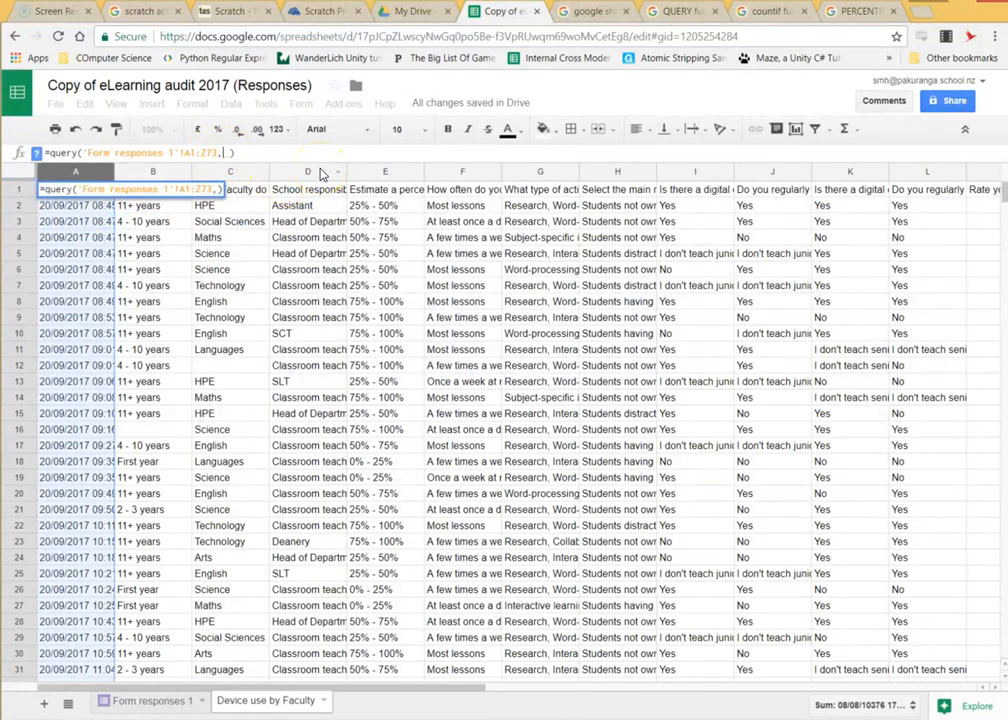
type("Select")
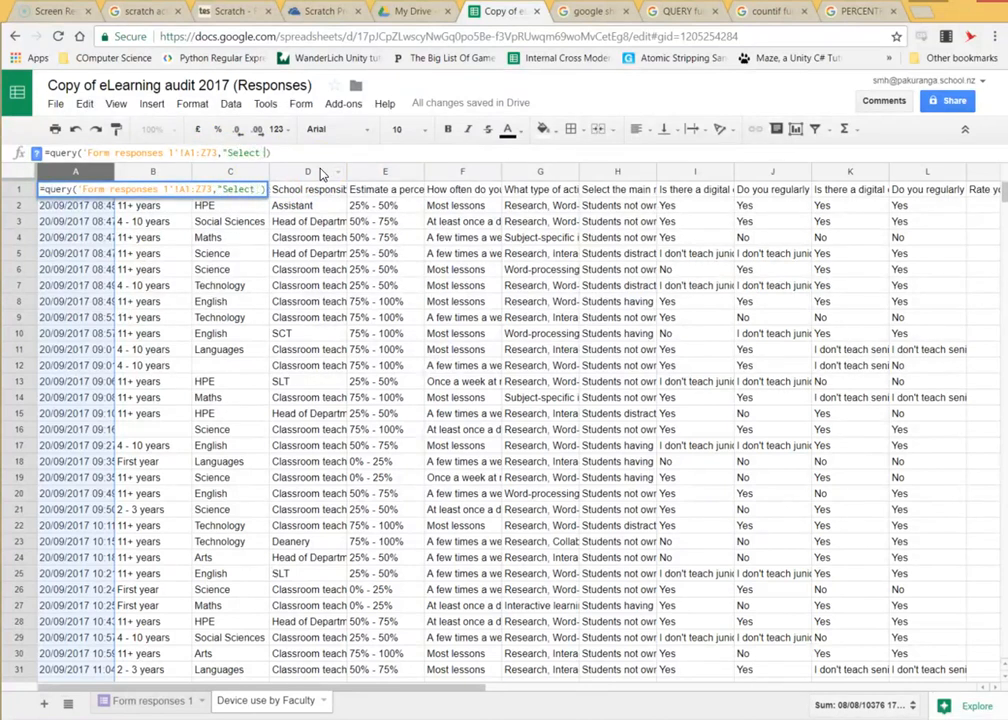
Check the QUERY function help page, then return to the spreadsheet.
left_click(658, 20)
left_click(592, 16)
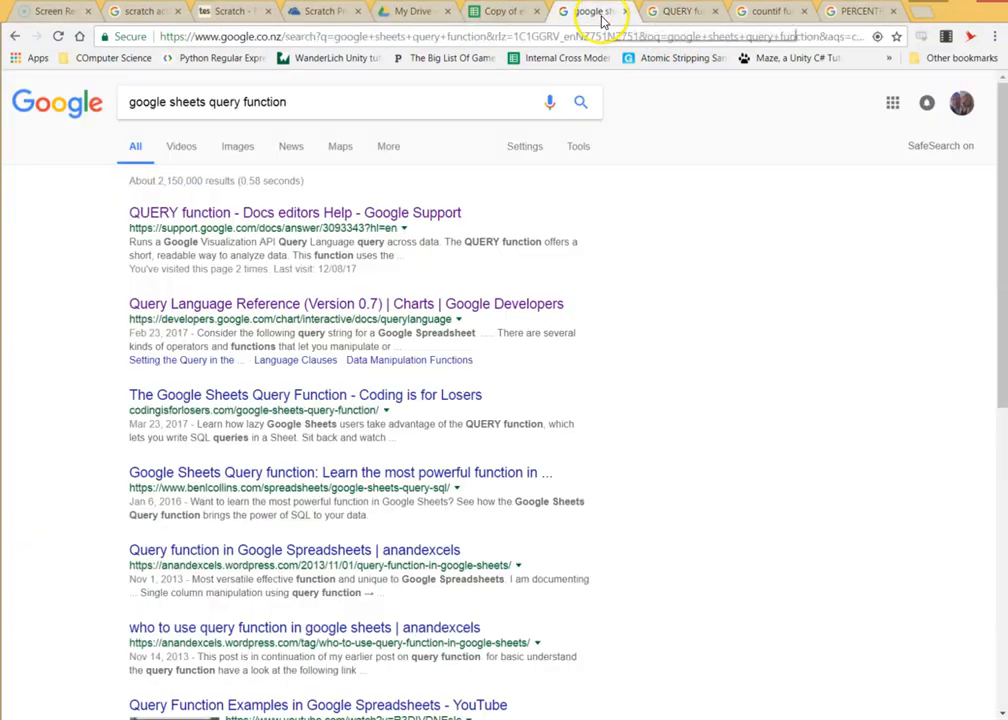
left_click(500, 13)
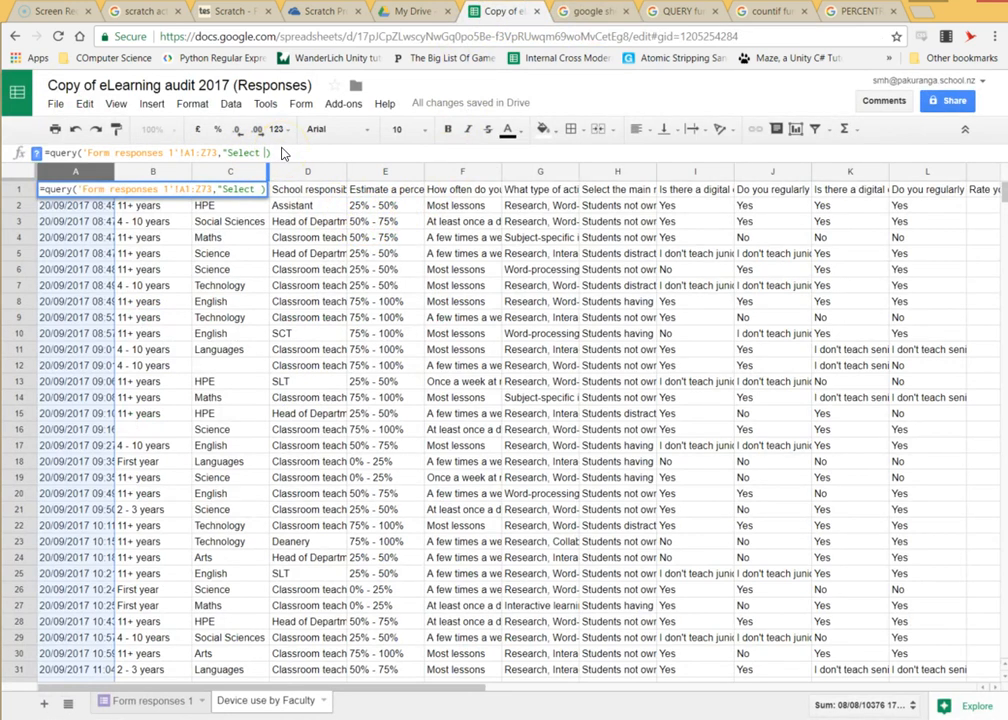
Finish the query string as Select C, E where C='Arts', fix the missing quote, and select B2:B7.
type("C, E")
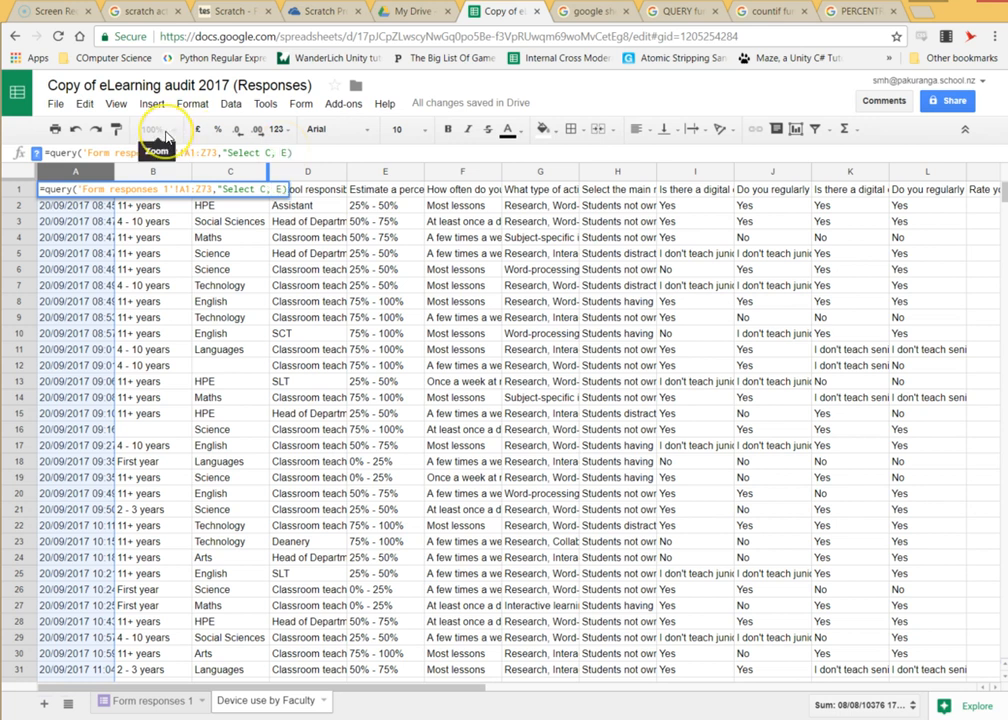
type(" where")
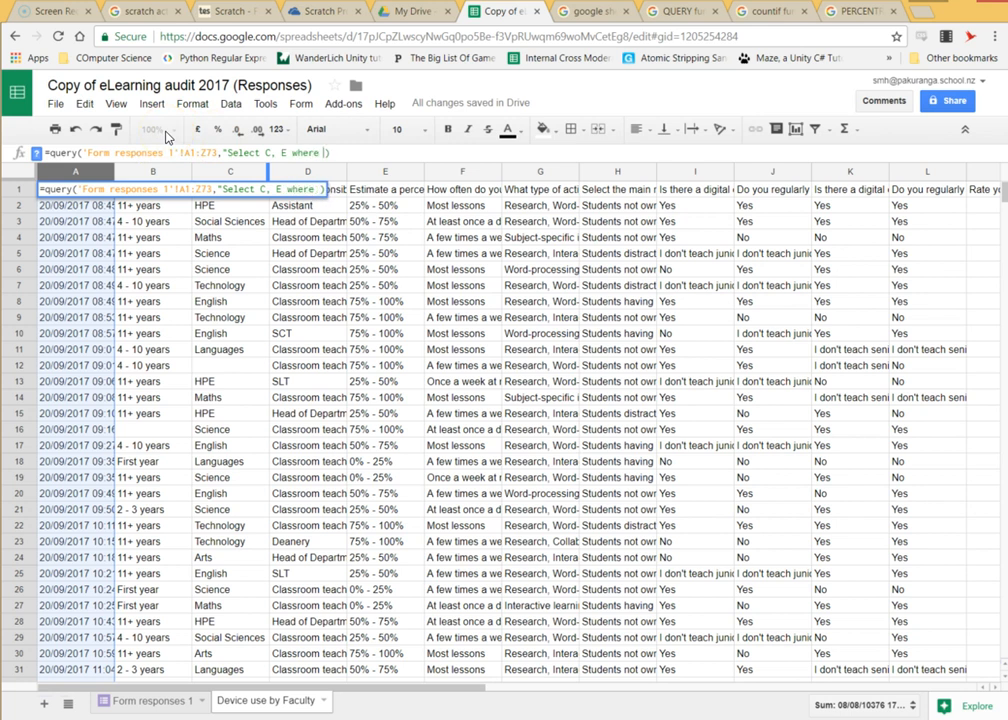
type(" C='Arts")
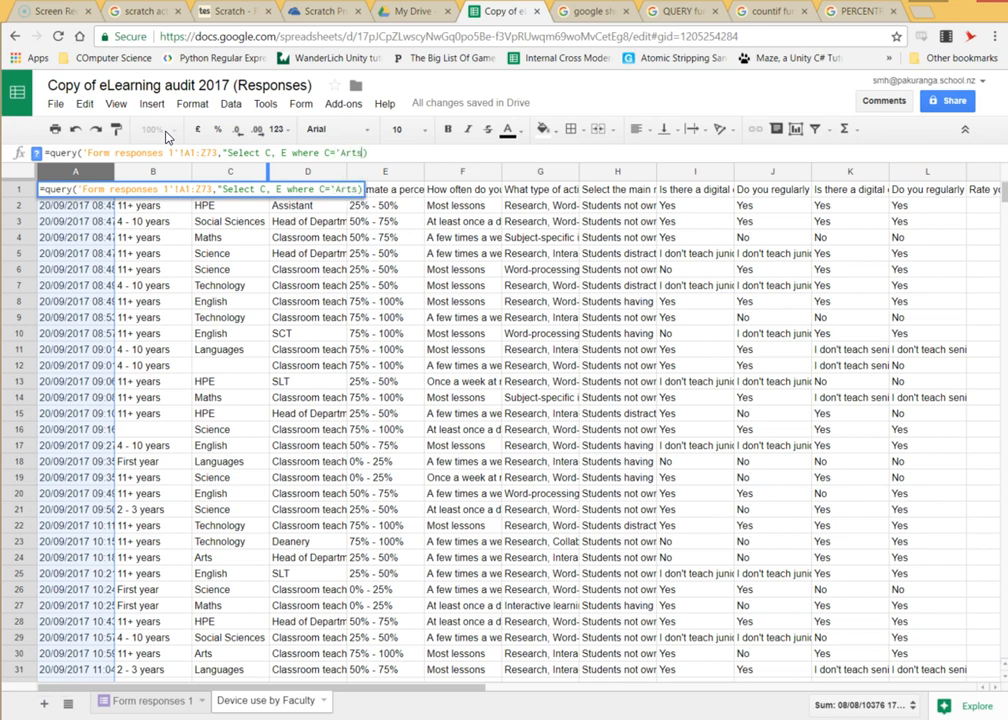
type("'\"")
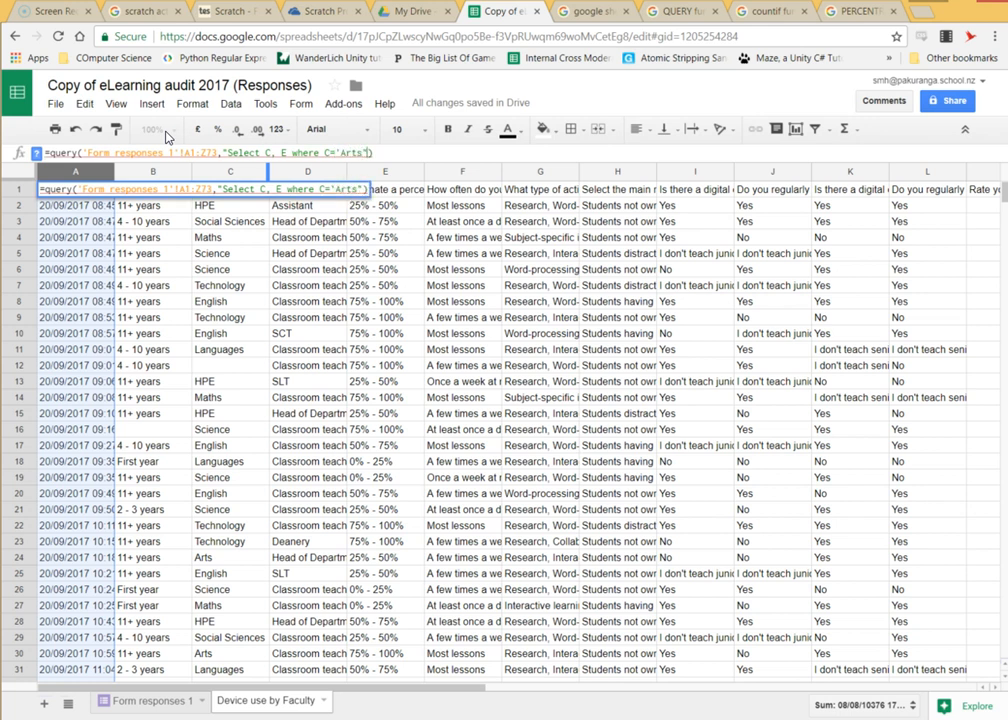
key("Return")
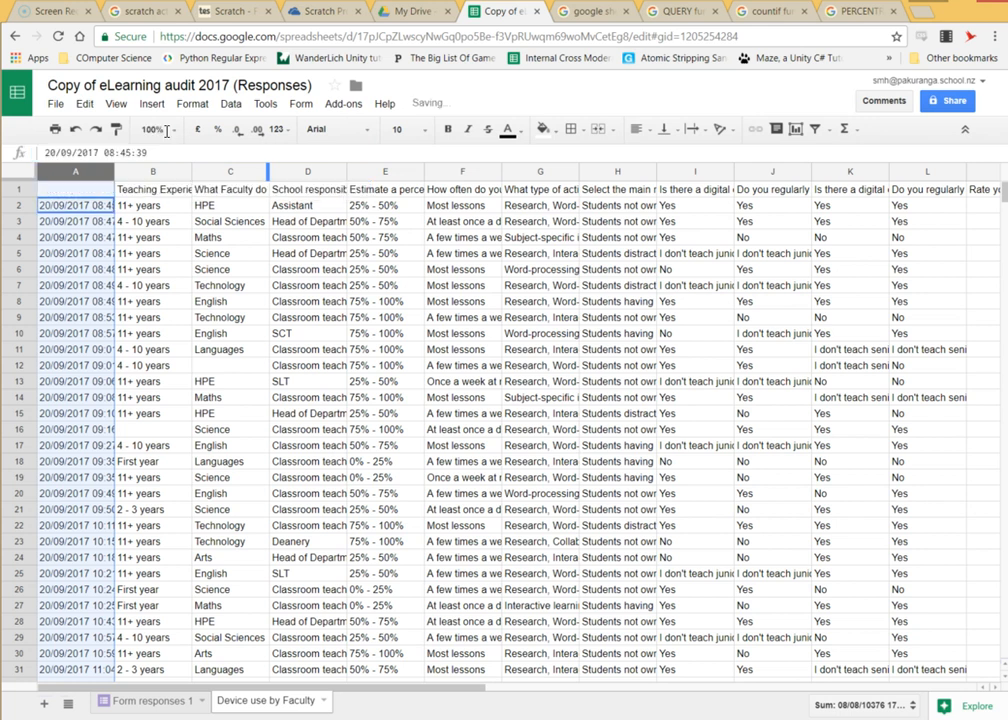
key("Up")
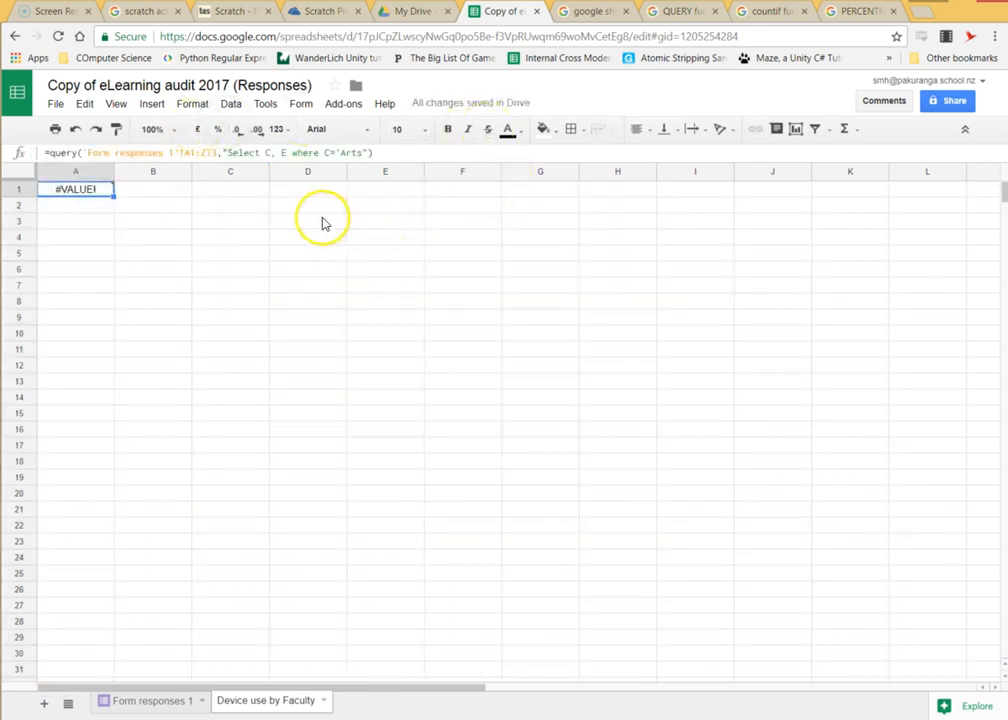
left_click(369, 155)
type("'")
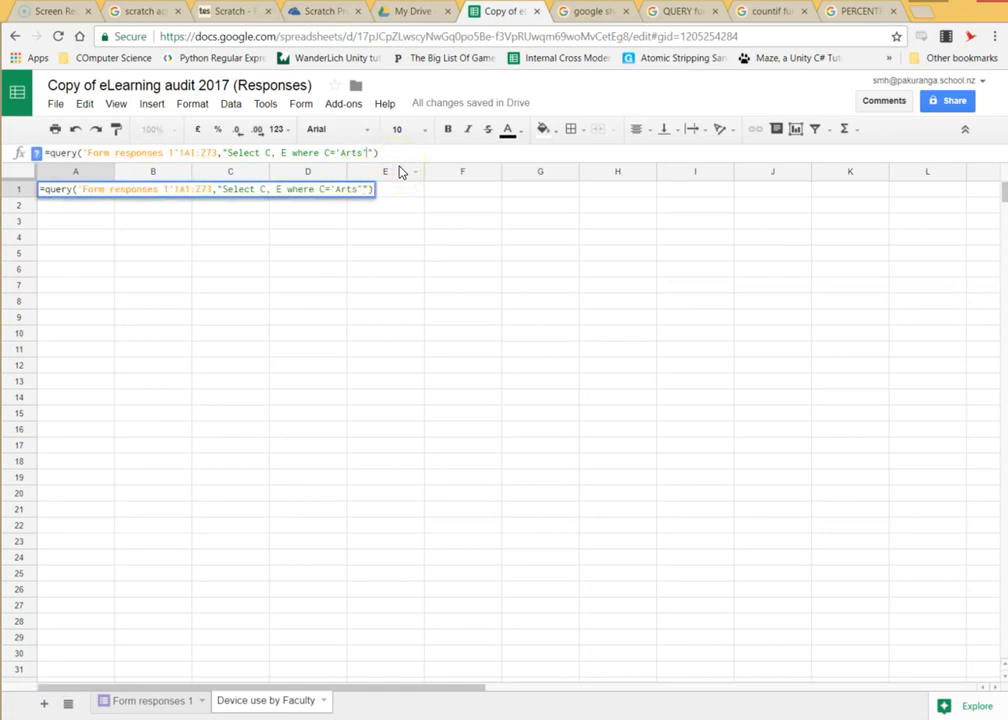
key("Return")
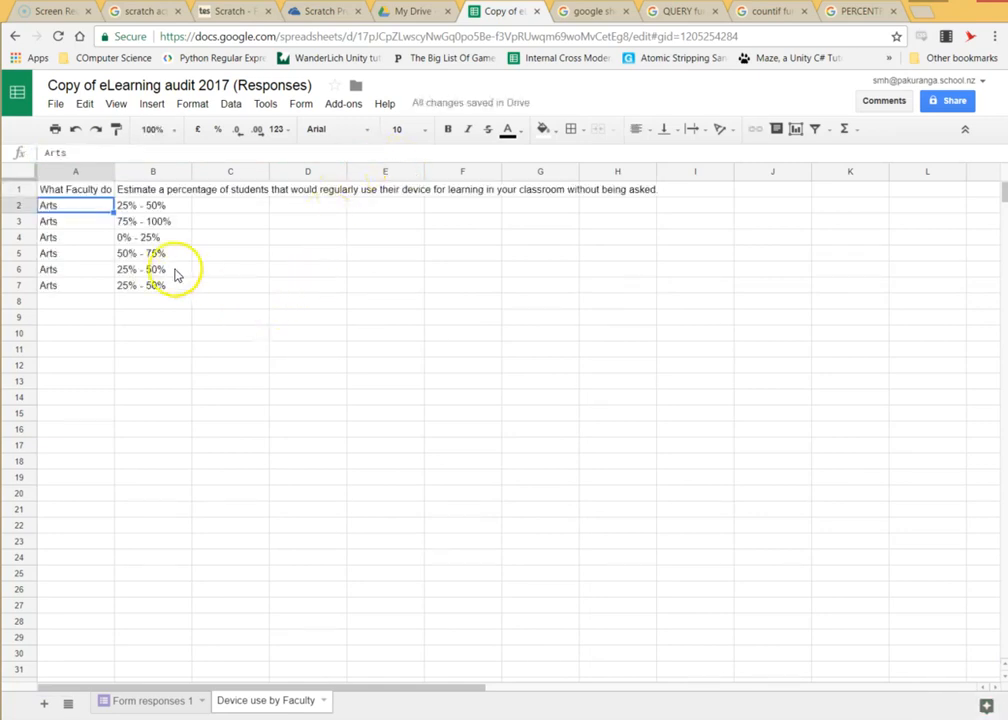
left_click_drag(130, 287, 133, 190)
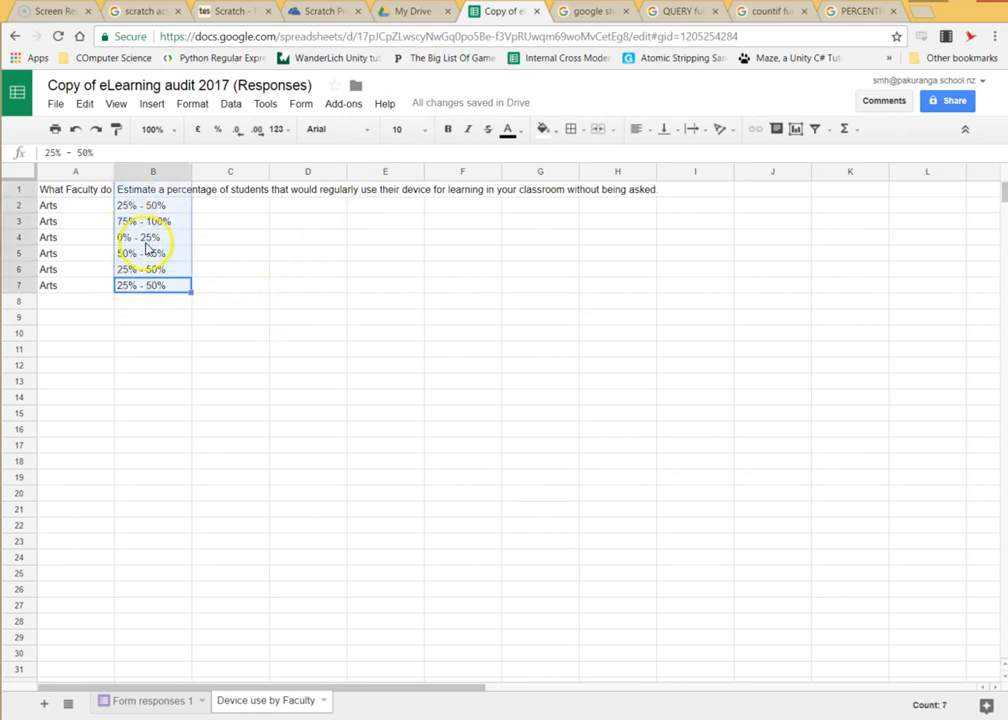
Insert a pie chart of the Arts device-use estimates and move it up and right.
left_click(153, 105)
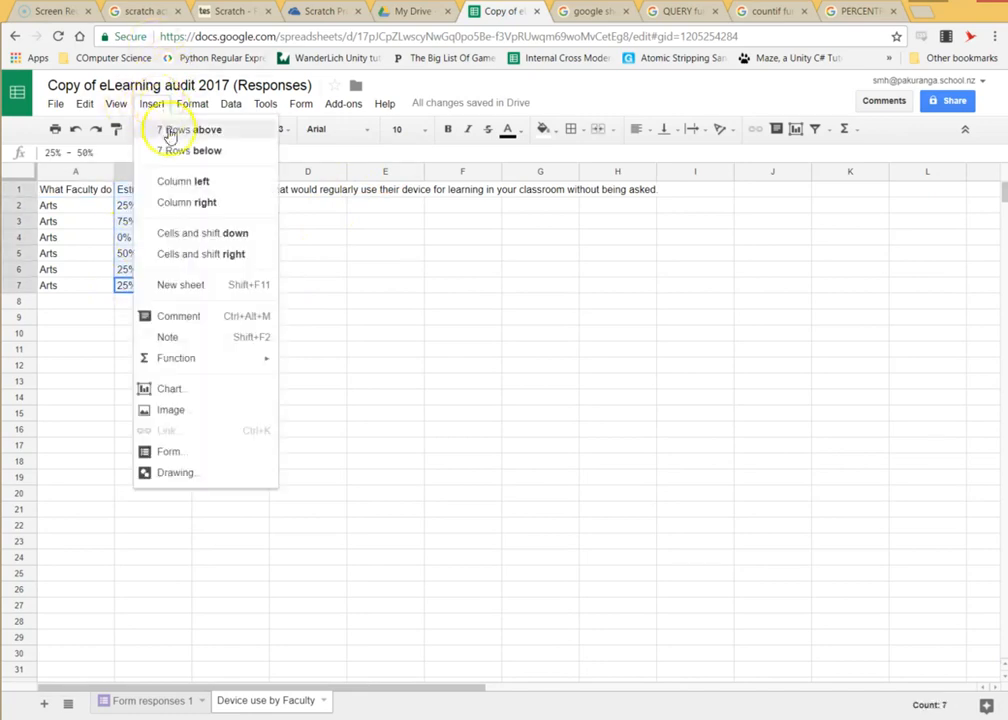
left_click(170, 391)
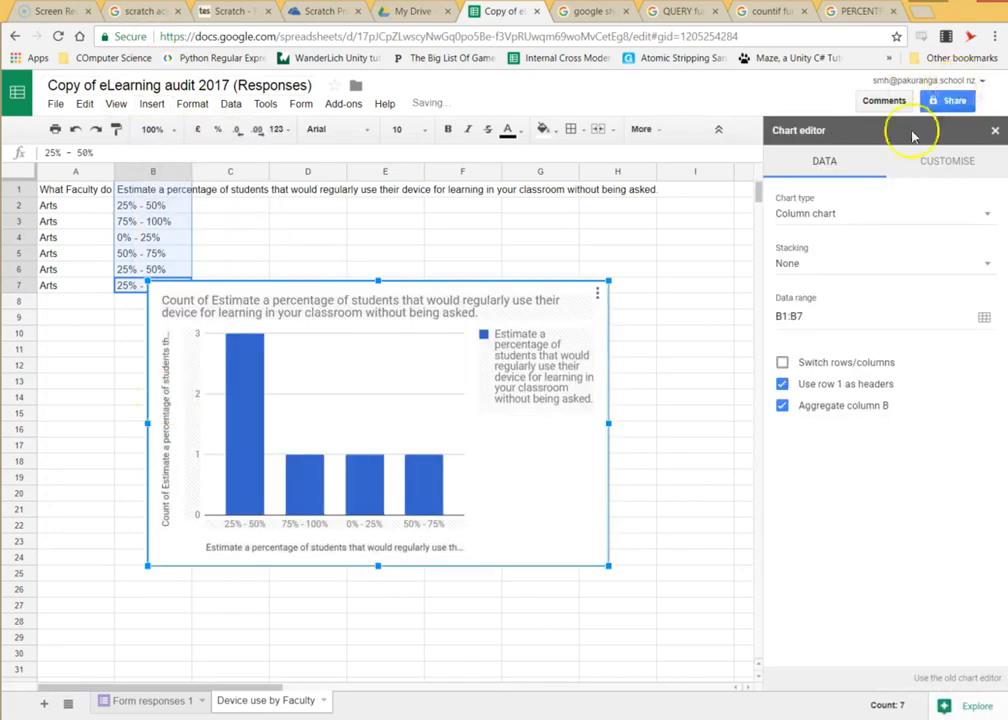
left_click(828, 216)
left_click(930, 292)
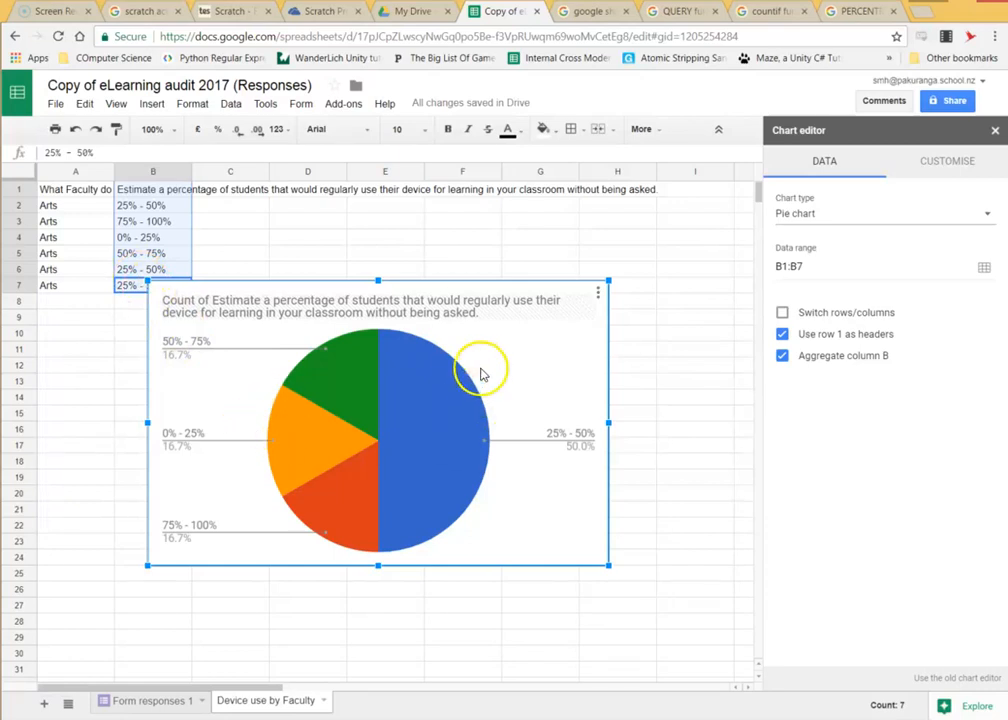
left_click(539, 386)
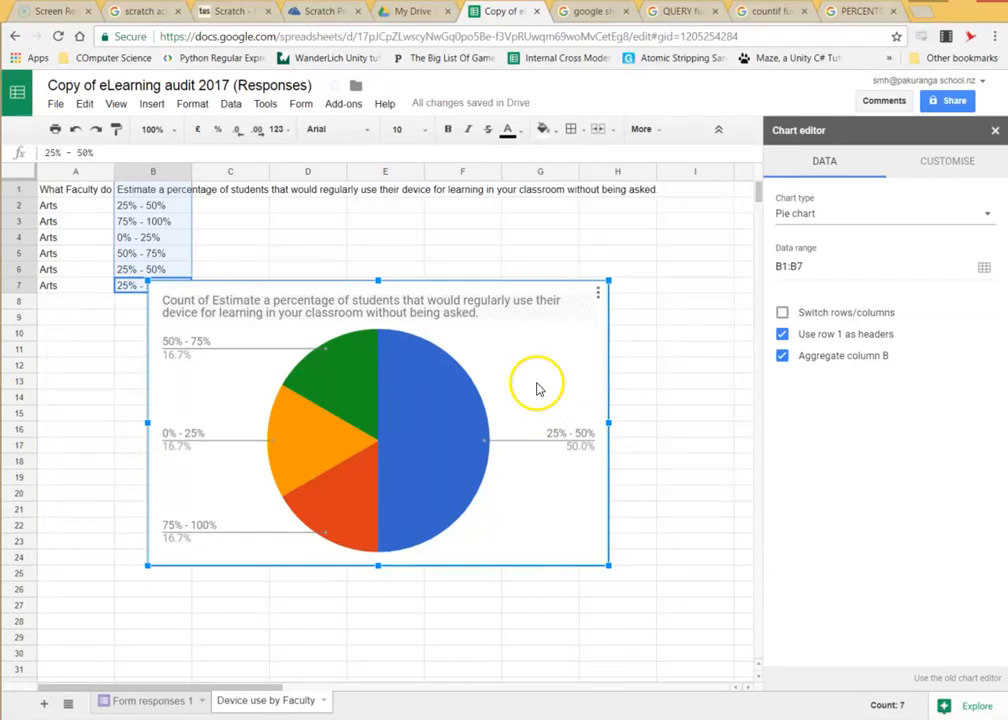
left_click_drag(536, 386, 622, 339)
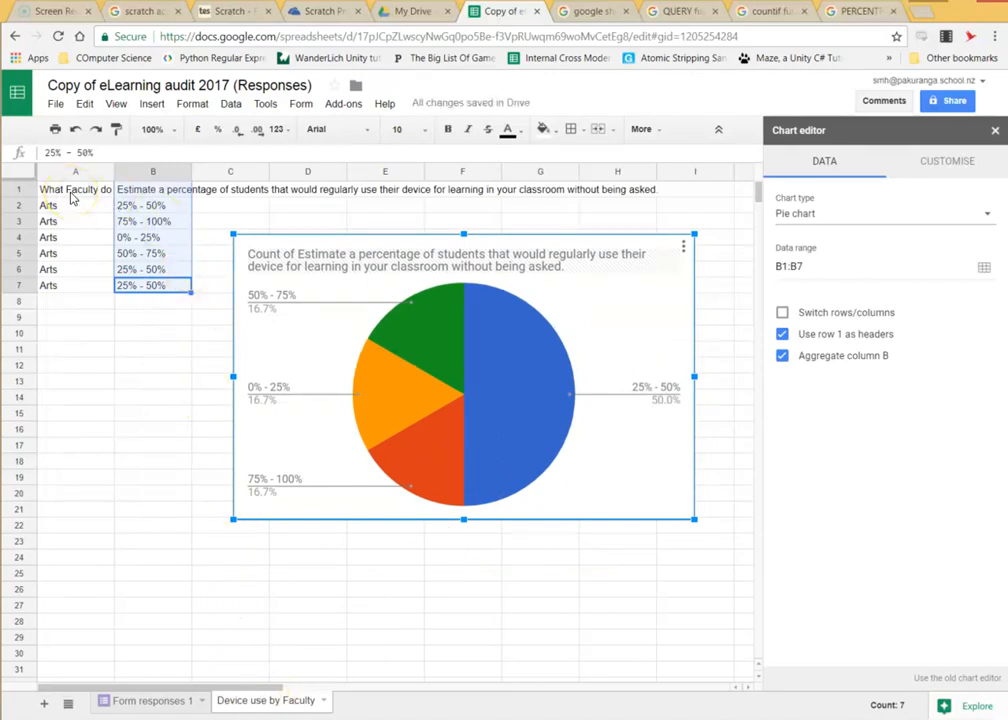
left_click(72, 199)
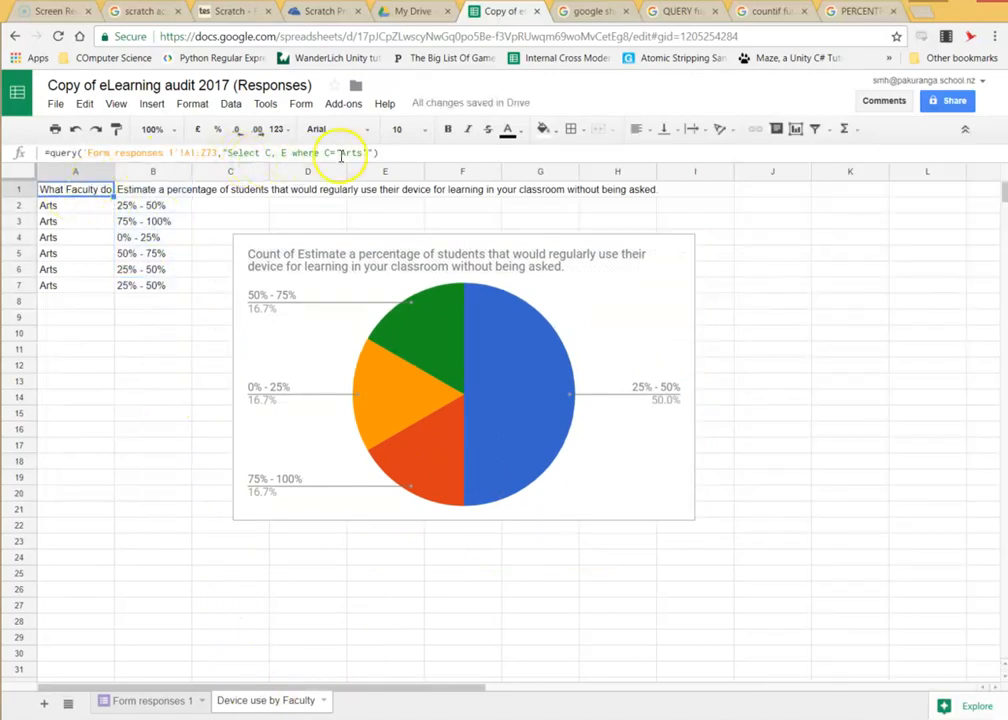
Replace 'Arts' with 'Maths' in the A1 query filter.
double_click(341, 153)
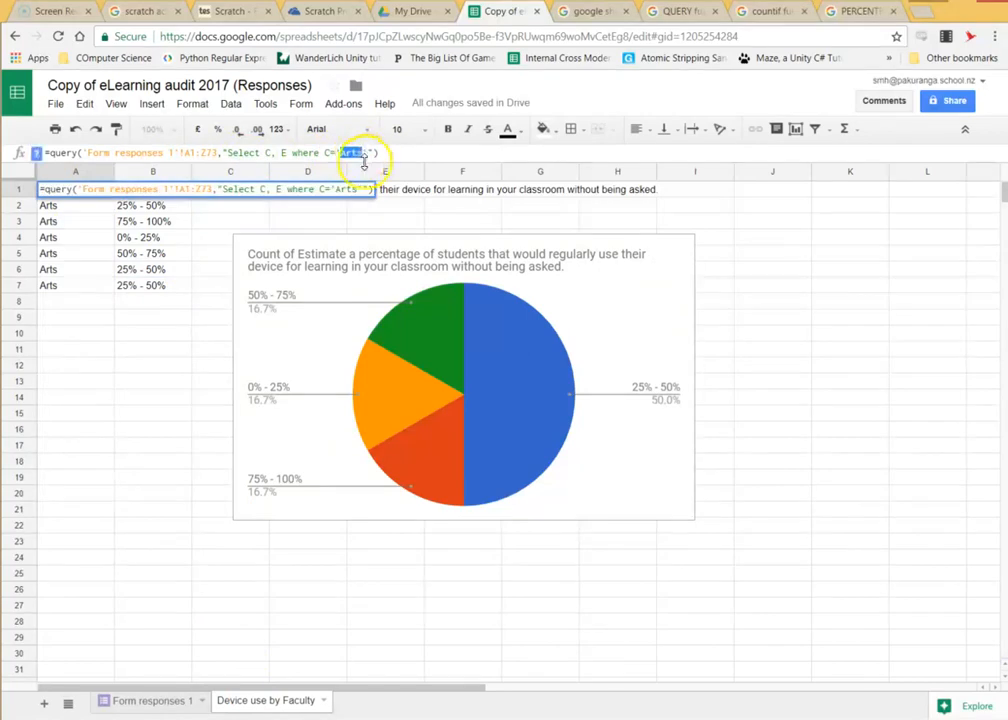
type("Maths")
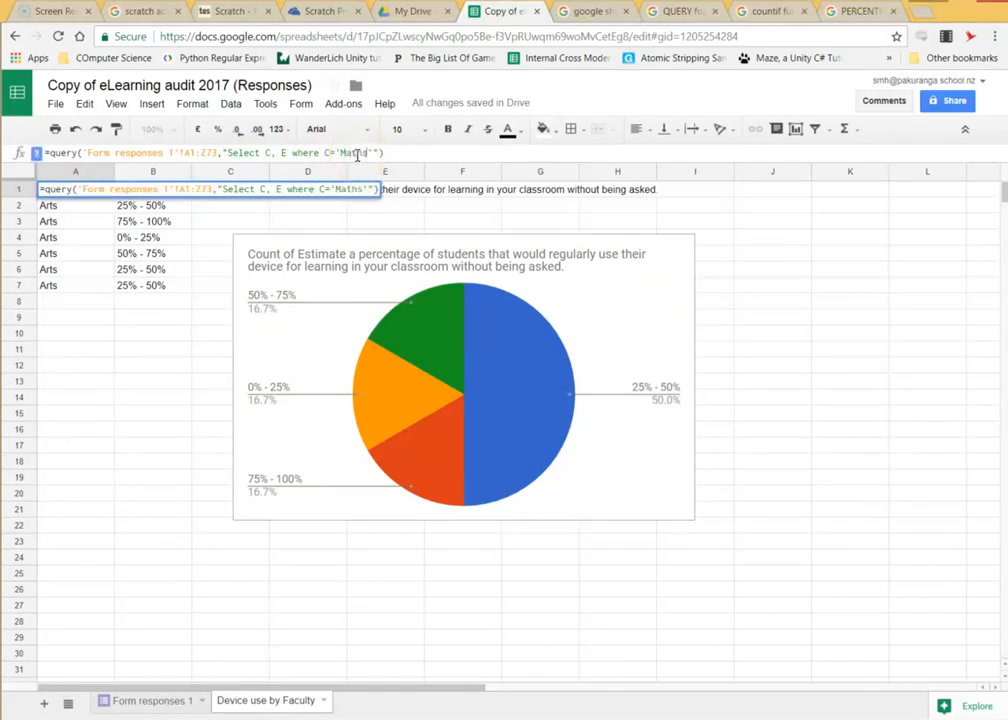
key("Return")
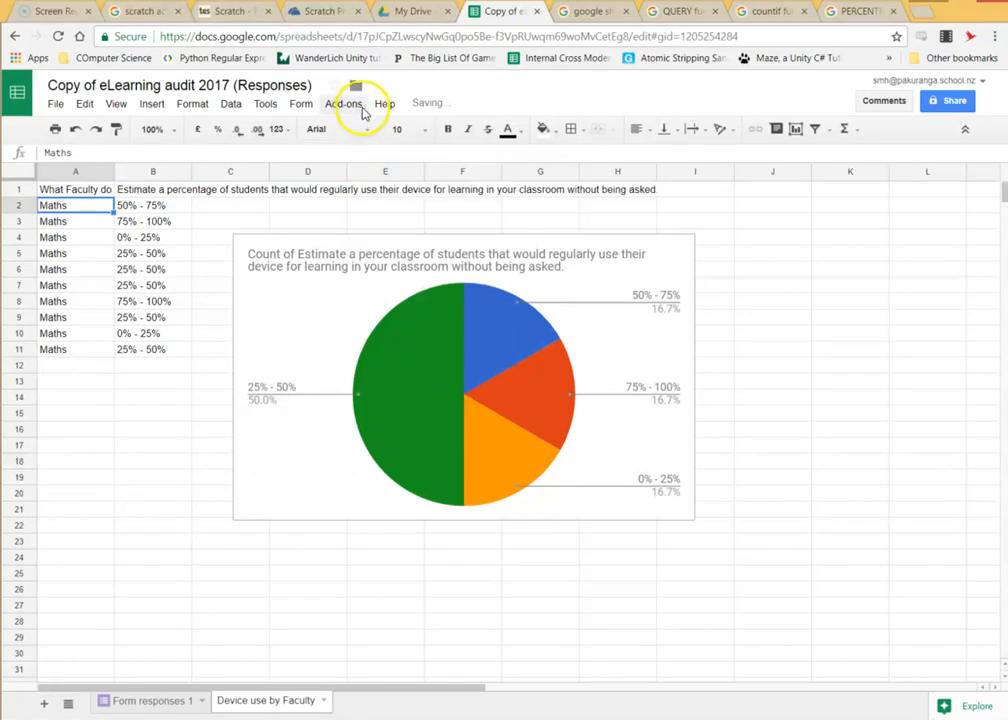
left_click(70, 189)
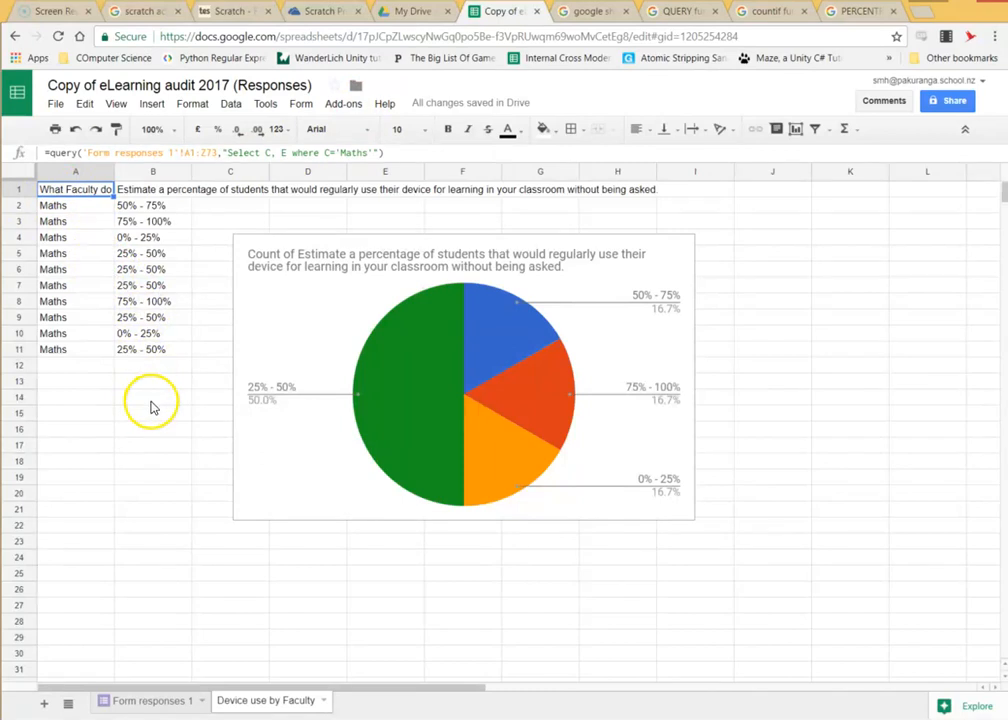
Go to Form responses 1, scroll to the last response, and select cell E74.
left_click(160, 704)
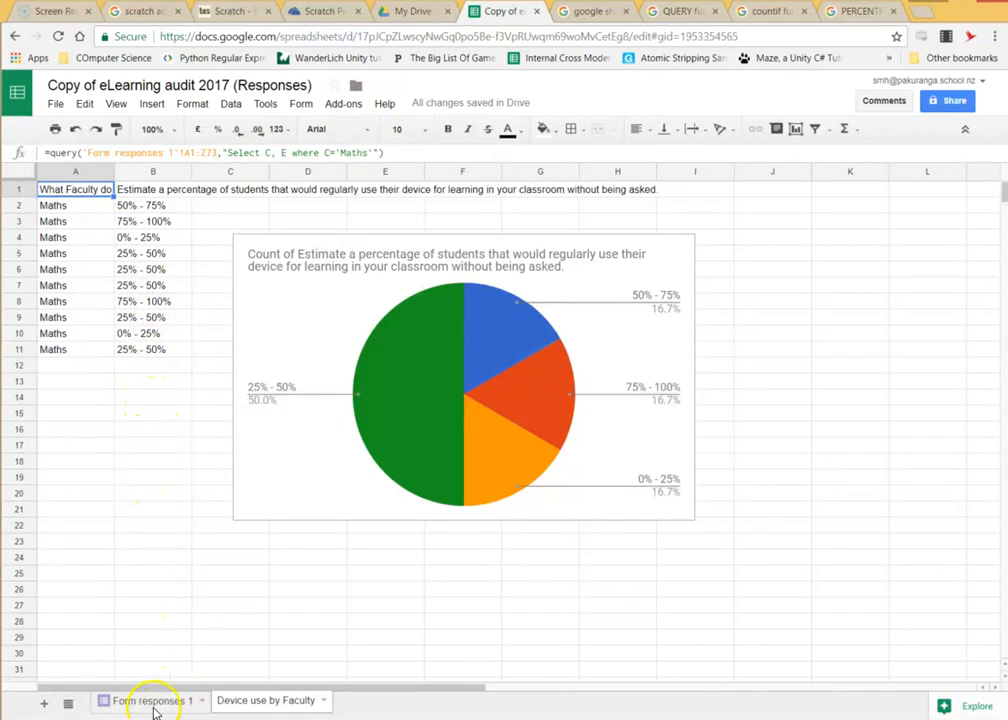
scroll(308, 645, "down", 2)
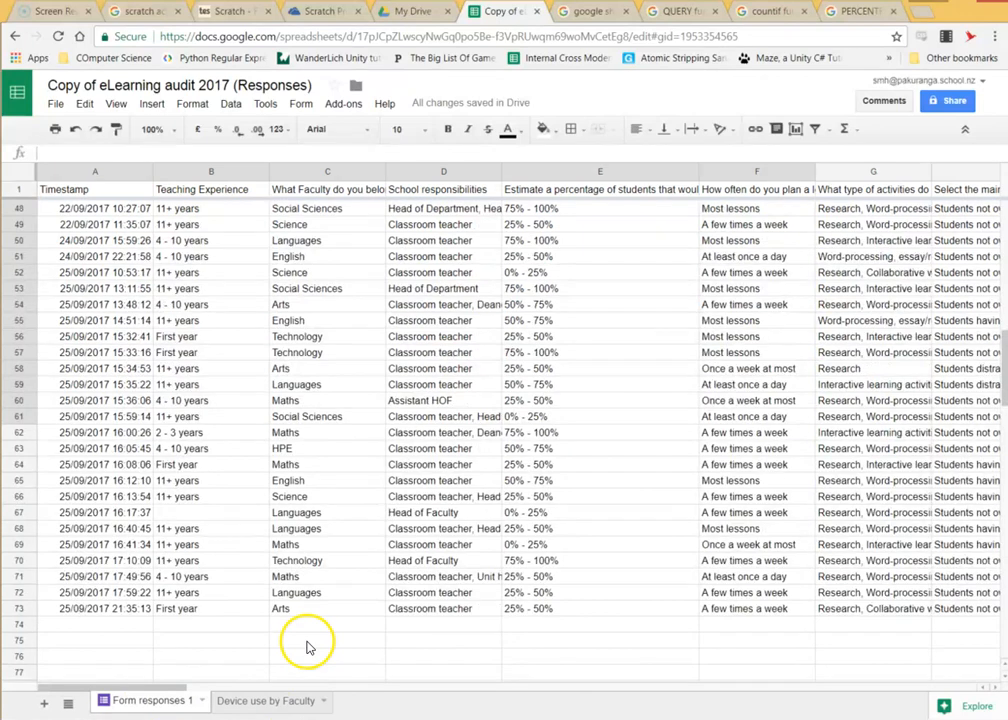
mouse_move(163, 689)
left_mouse_down()
mouse_move(247, 688)
mouse_move(172, 691)
left_mouse_up()
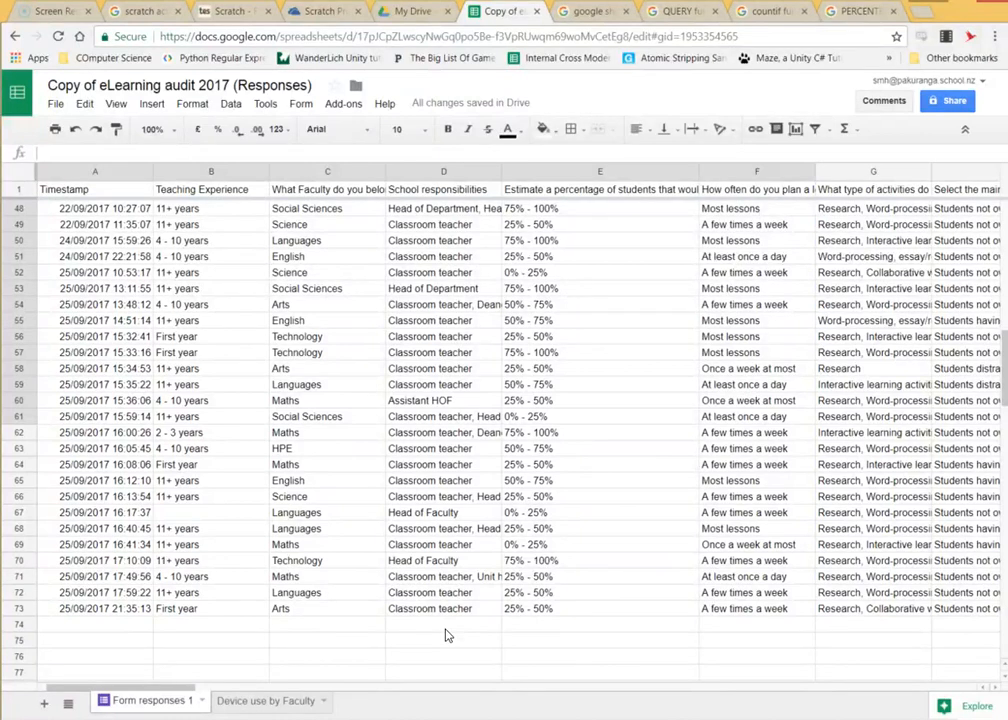
left_click(526, 610)
left_click(515, 626)
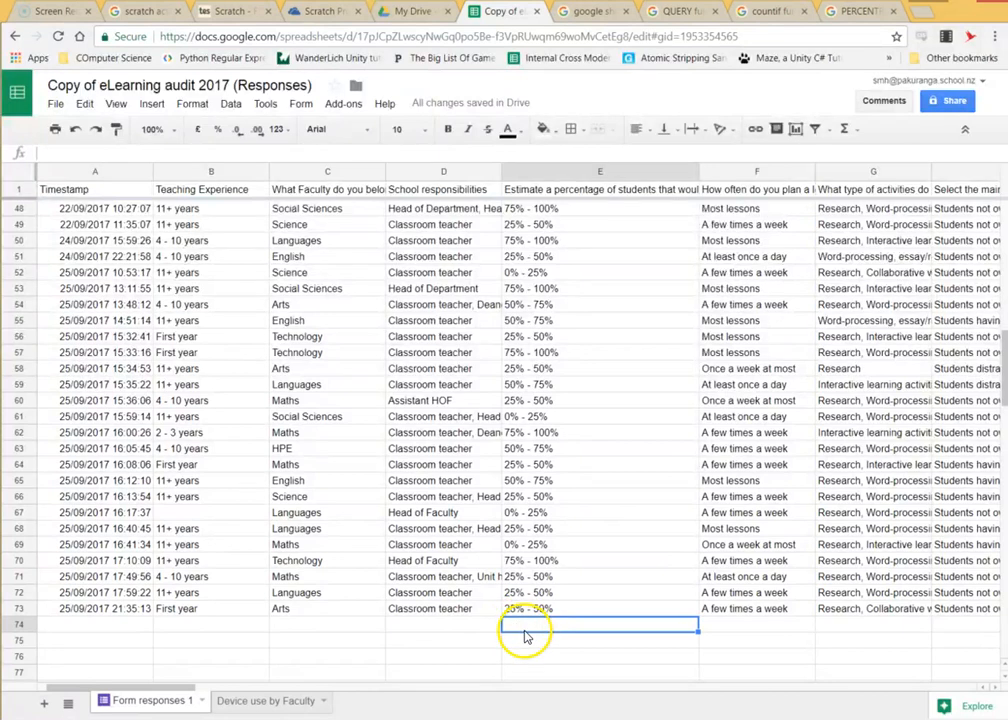